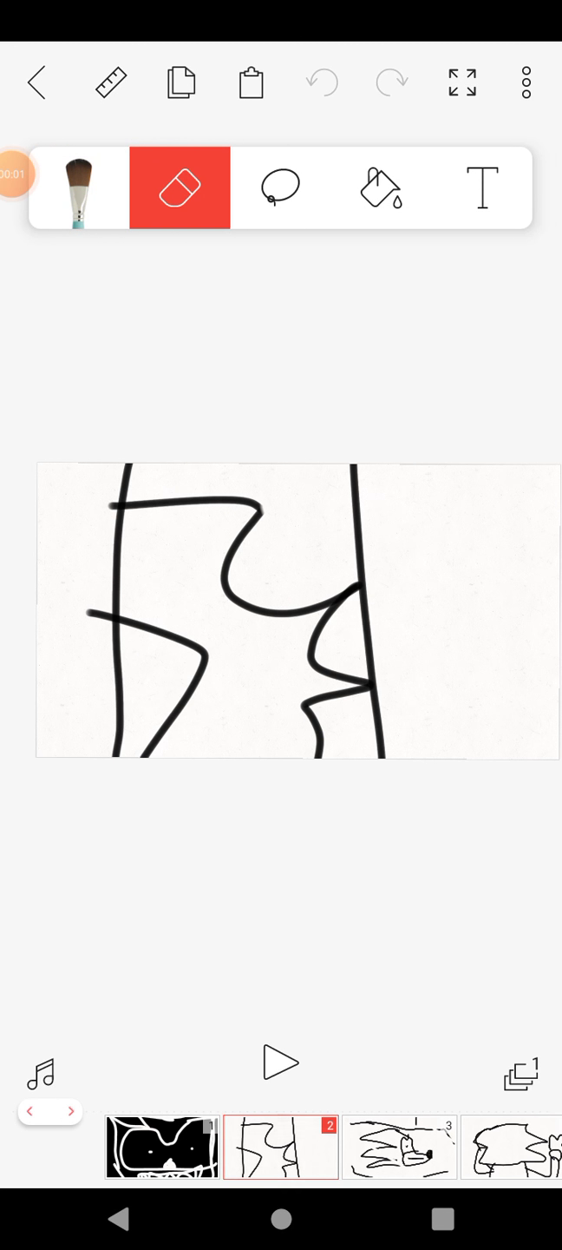
pyautogui.click(401, 1147)
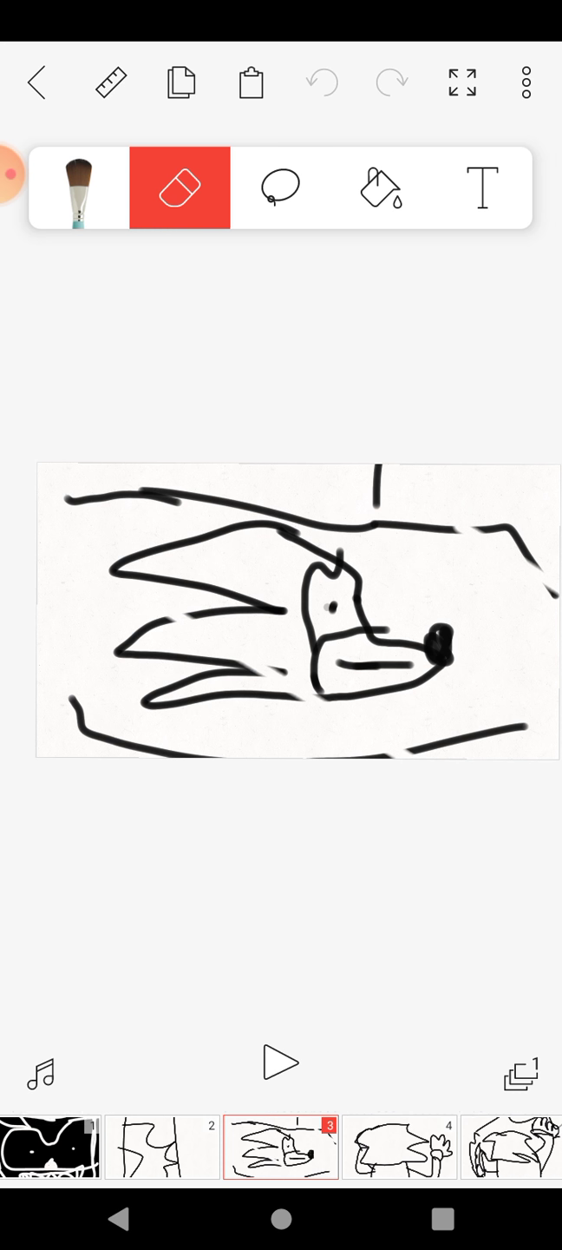
# - Step from frame 2 to frame 8, then return to frame 7's toothy Sonic
pyautogui.click(401, 1147)
pyautogui.click(401, 1147)
pyautogui.click(401, 1147)
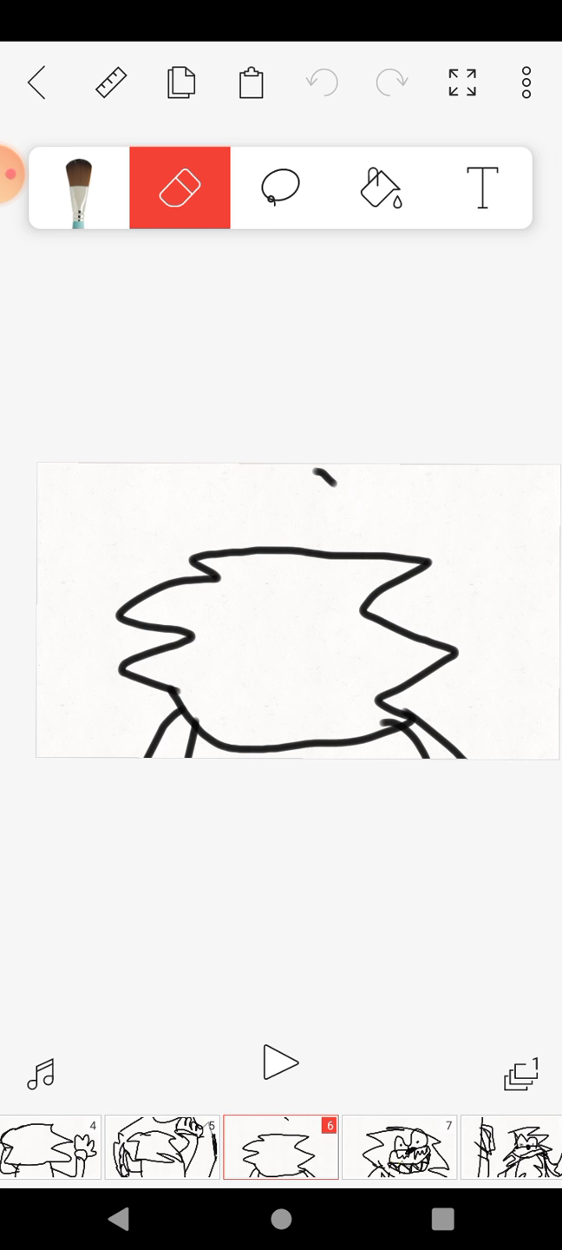
pyautogui.click(517, 1147)
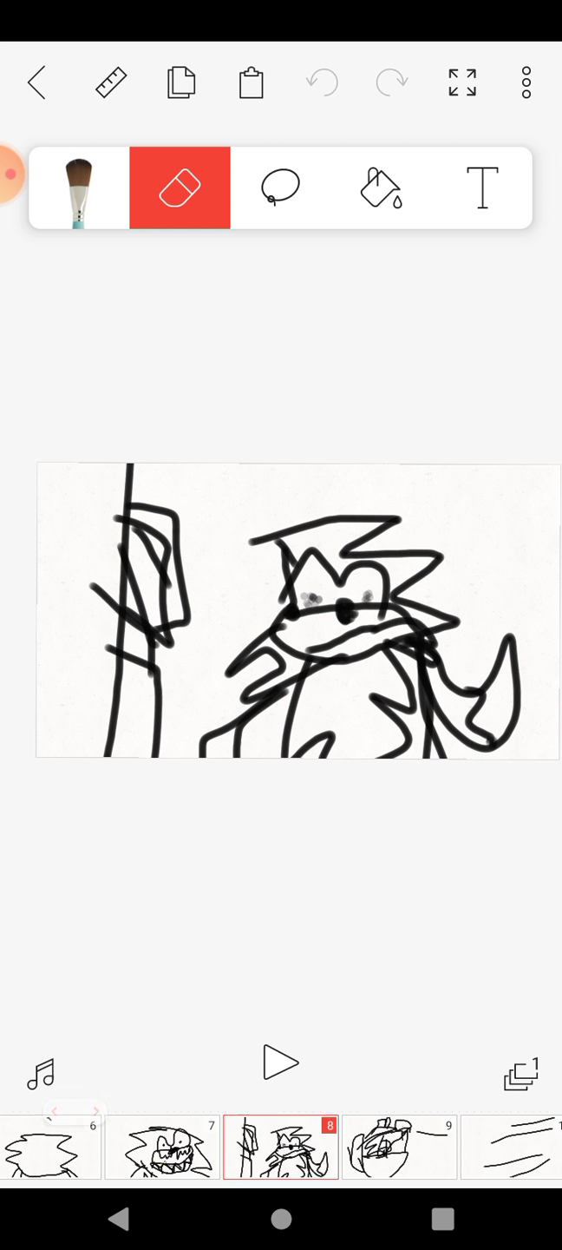
pyautogui.click(165, 1147)
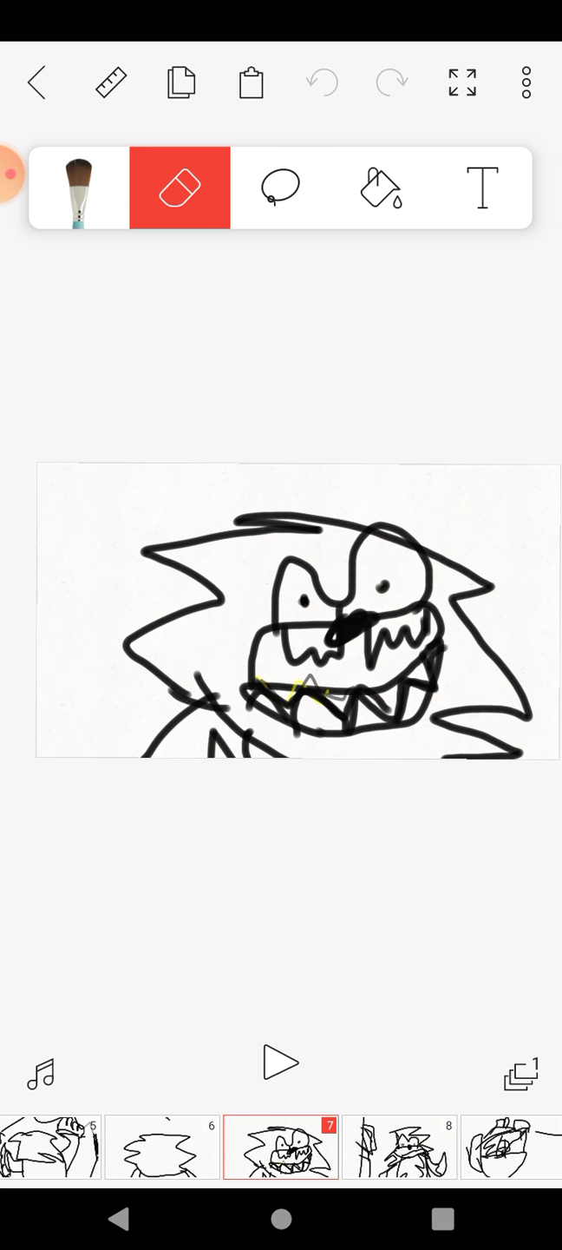
# - Advance to frame 8, the spiky character beside a tall pole
pyautogui.click(402, 1147)
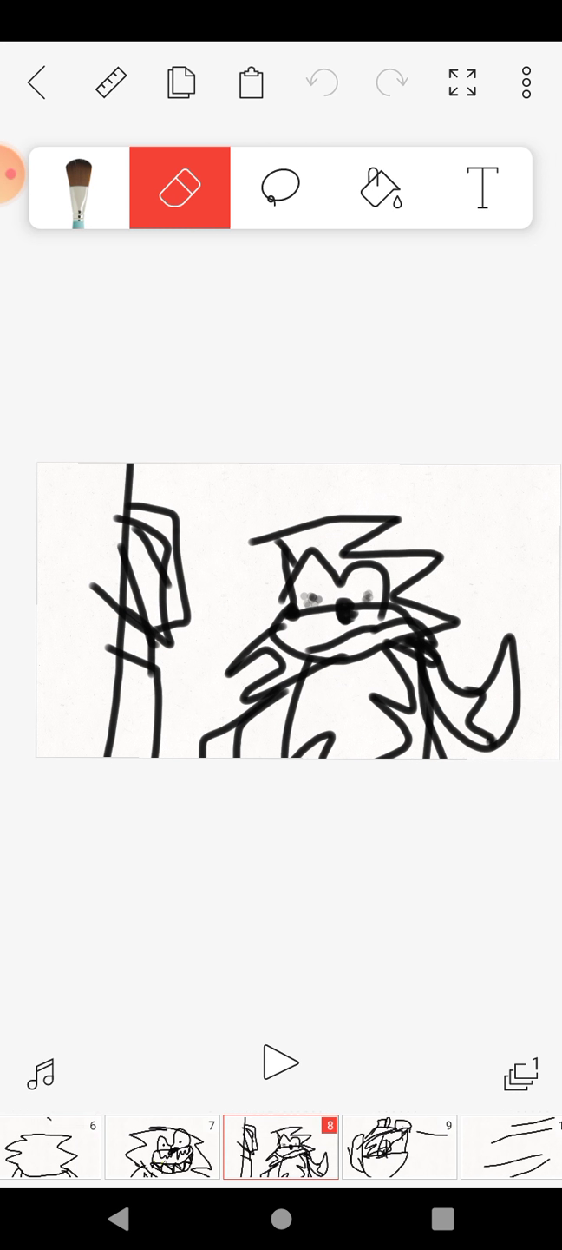
# - Step through frames 9 to 15, past the fox character to the big-eyed close-up
pyautogui.click(403, 1147)
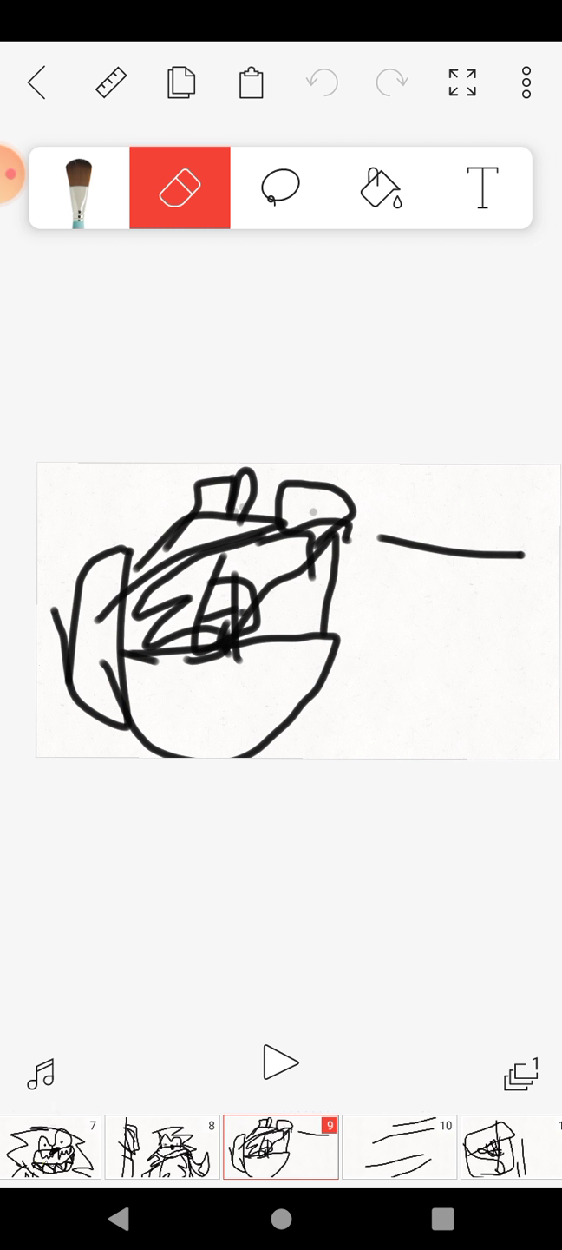
pyautogui.click(403, 1147)
pyautogui.click(403, 1147)
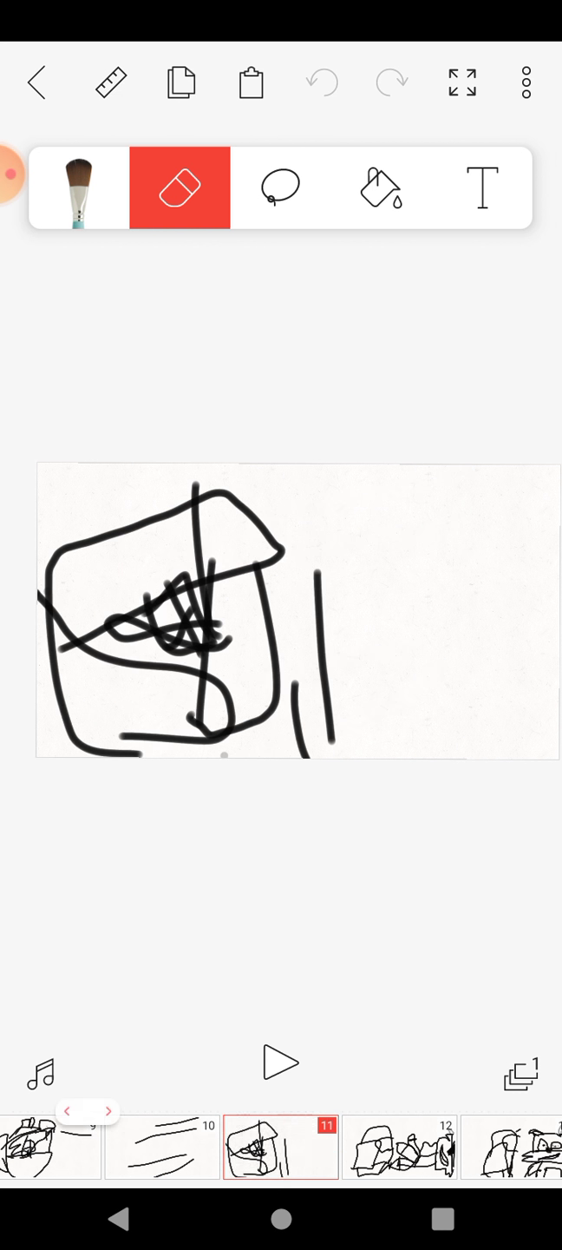
pyautogui.click(403, 1147)
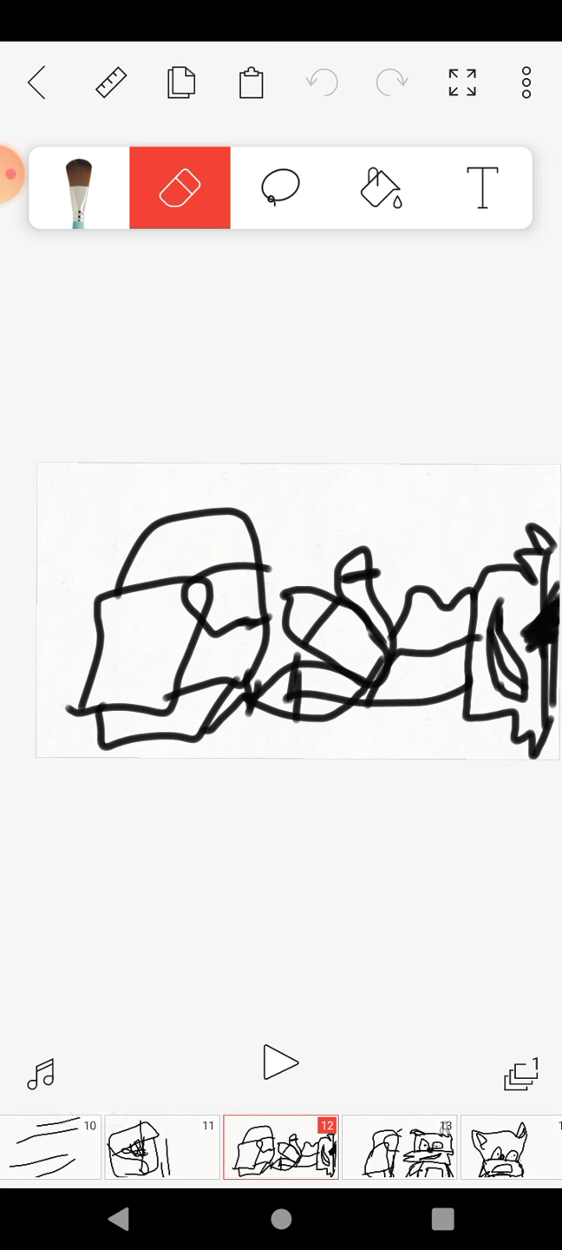
pyautogui.click(401, 1147)
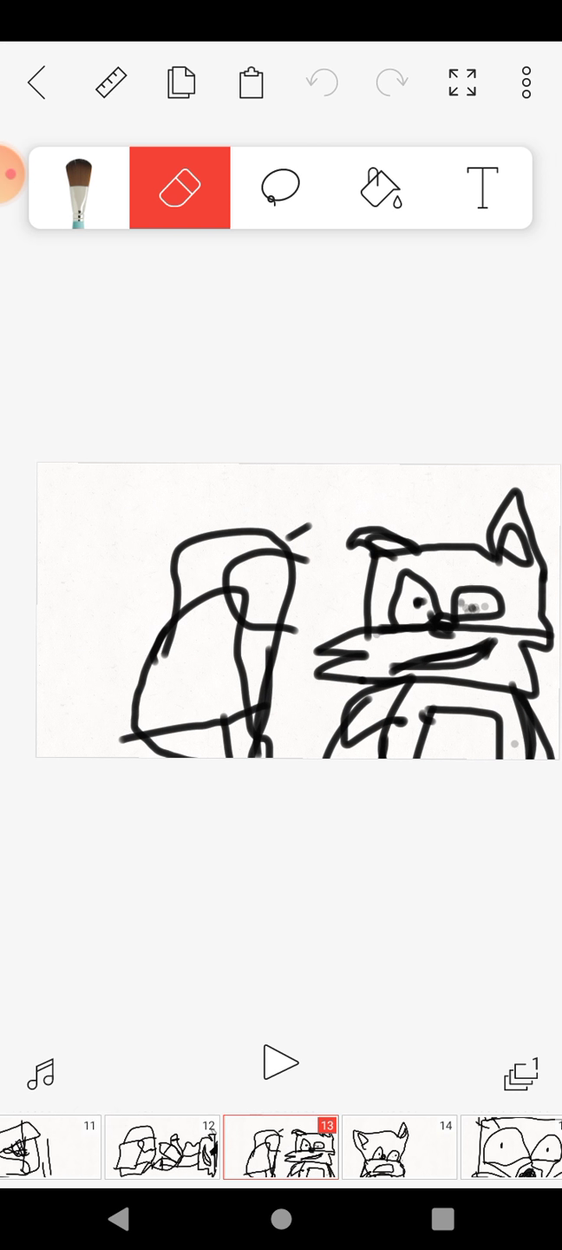
pyautogui.click(403, 1147)
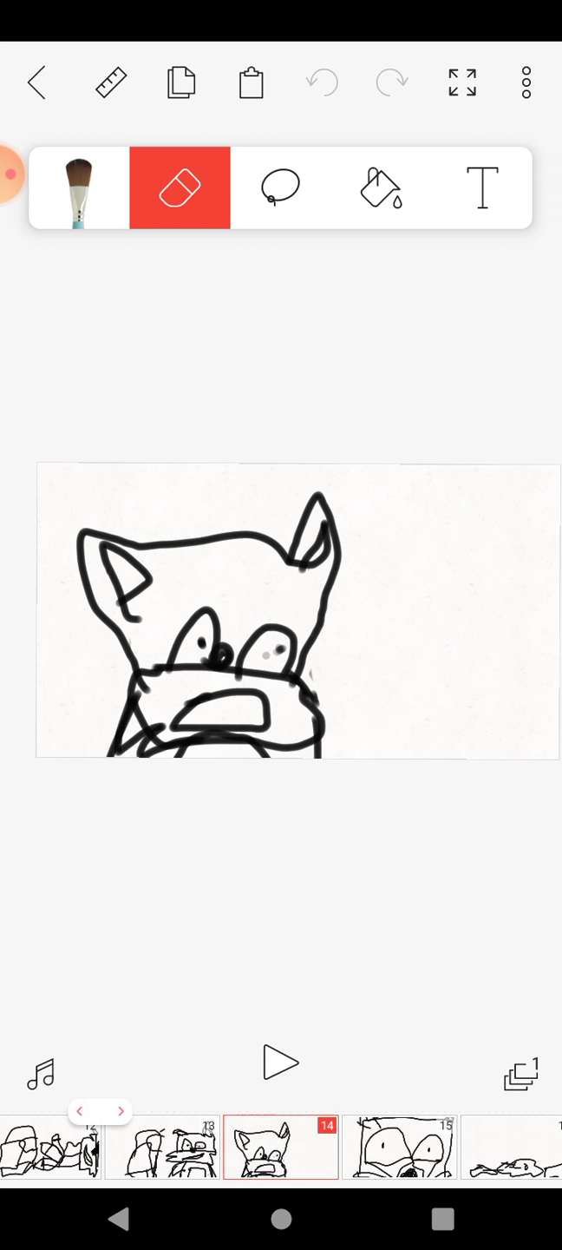
pyautogui.click(403, 1147)
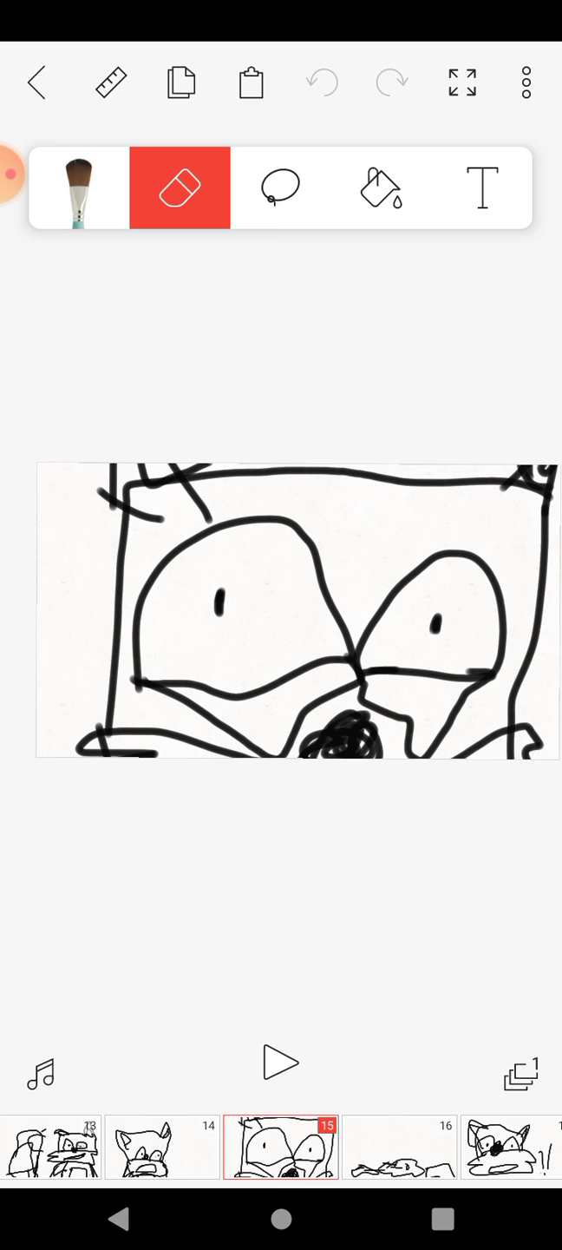
# - Jump to frame 17, revisit frame 16, then advance to frame 20
pyautogui.click(508, 1147)
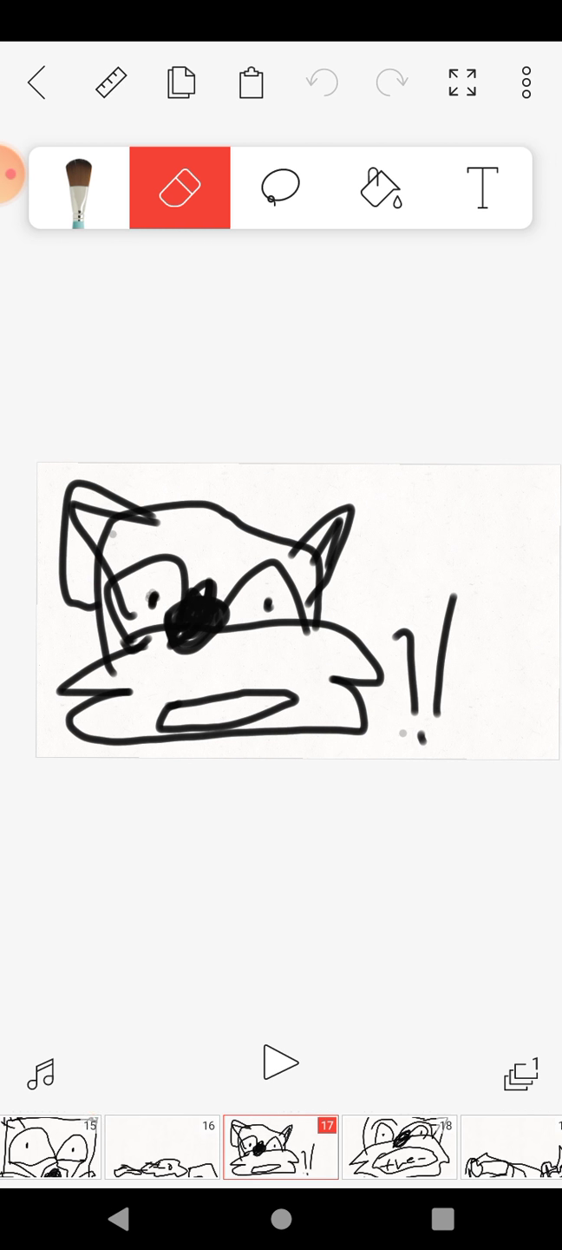
pyautogui.click(164, 1147)
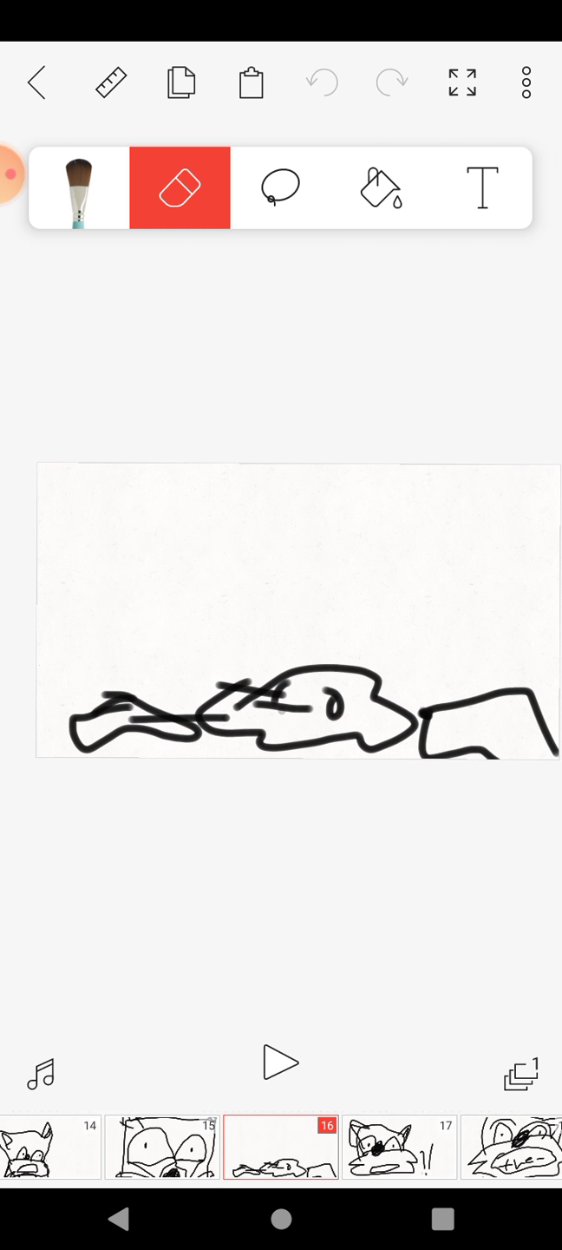
pyautogui.click(399, 1148)
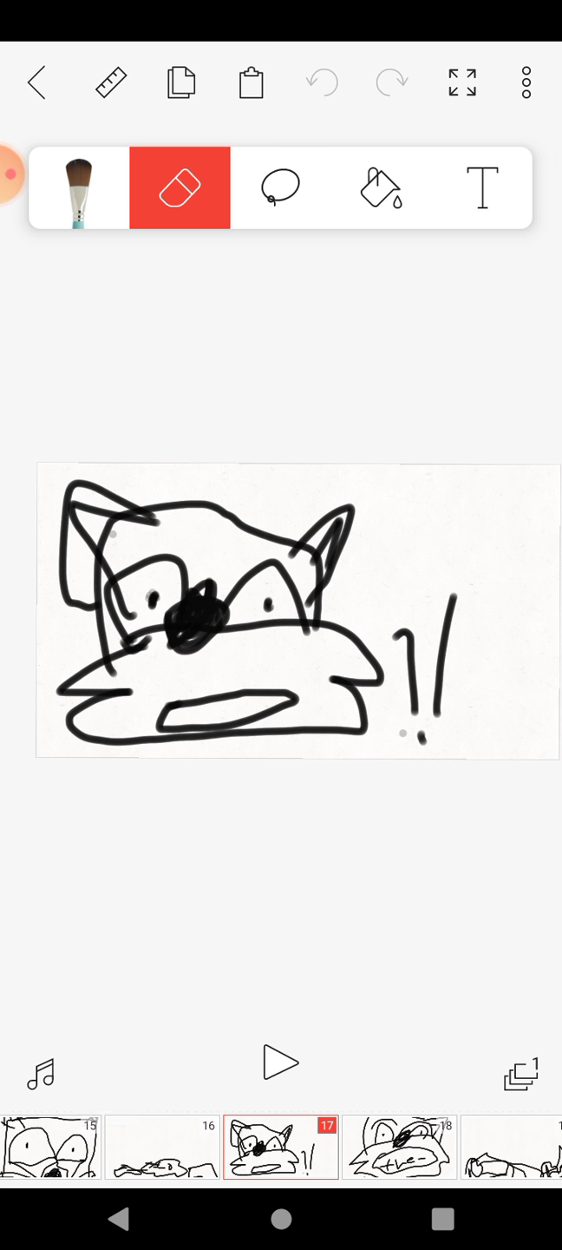
pyautogui.click(398, 1147)
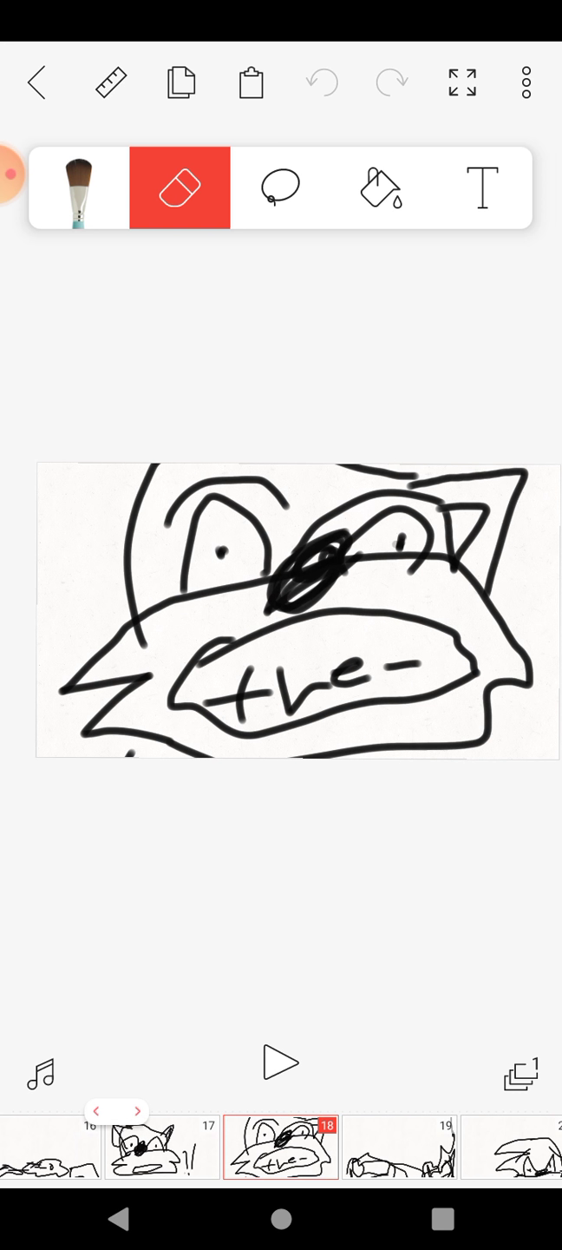
pyautogui.click(398, 1147)
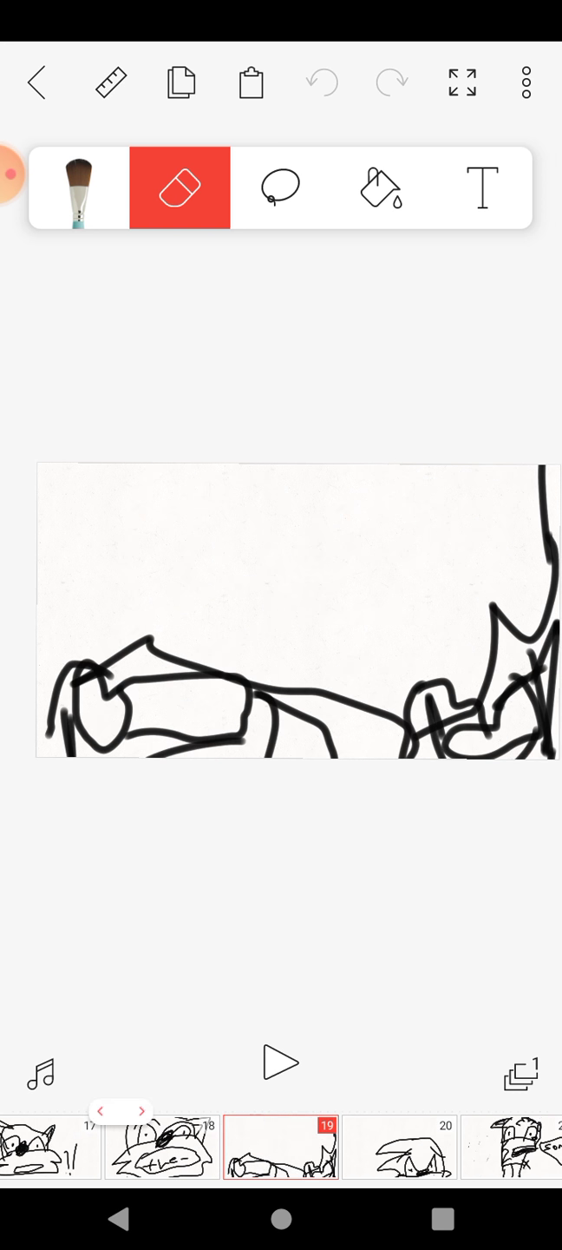
pyautogui.click(399, 1147)
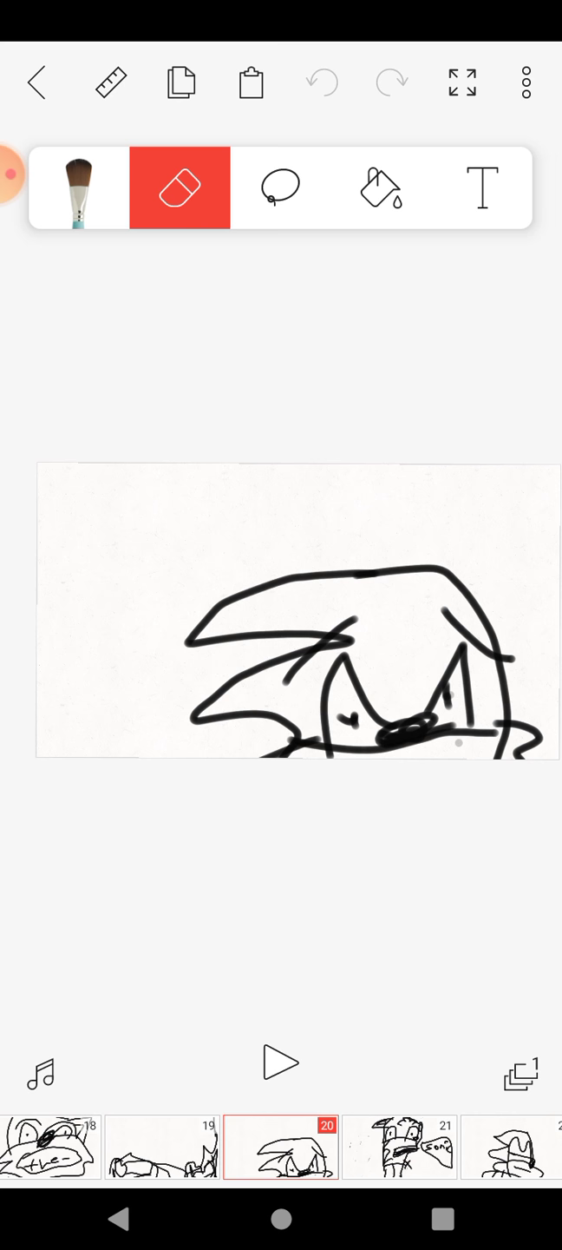
# - Advance to frame 21, revisit frame 20, then step to frame 23's 'Tails flox walks' card
pyautogui.click(399, 1147)
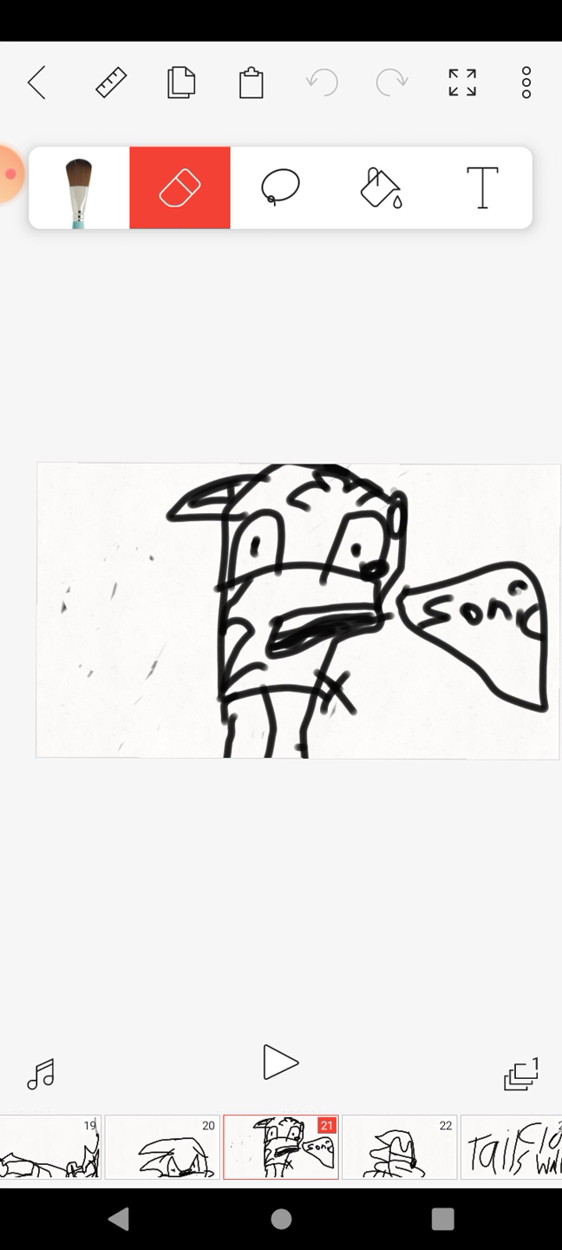
pyautogui.click(162, 1147)
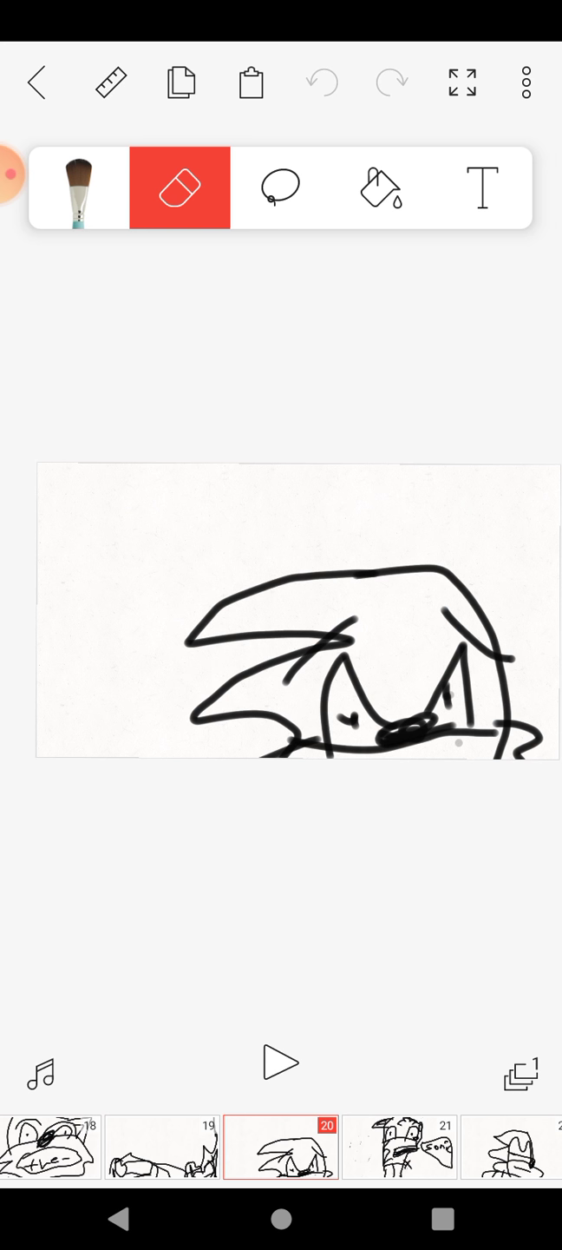
pyautogui.click(399, 1147)
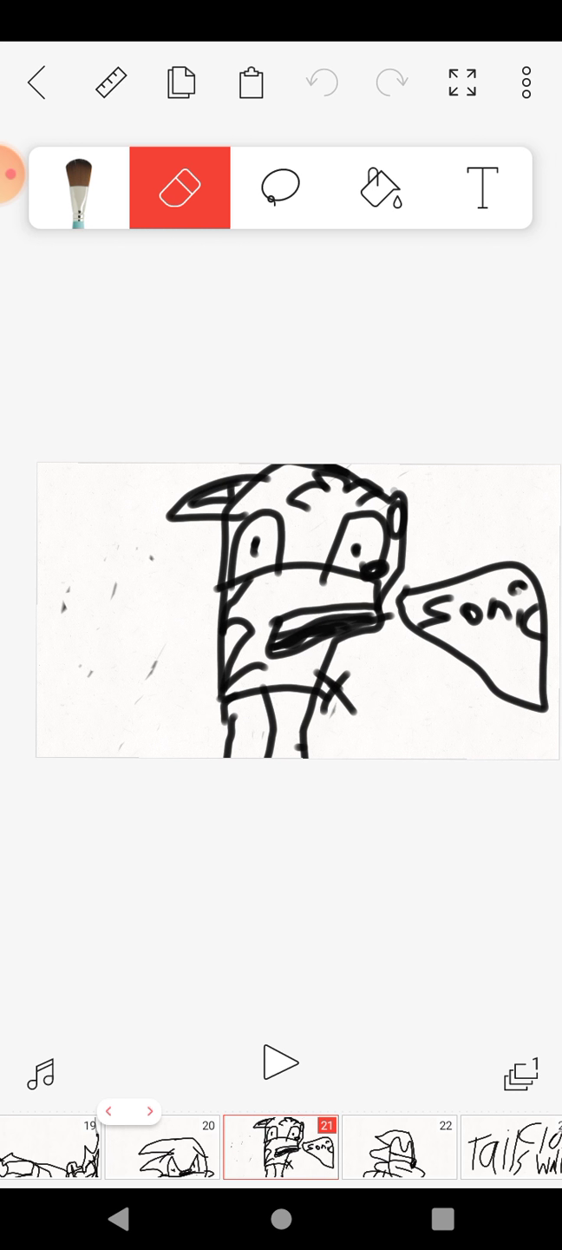
pyautogui.click(399, 1147)
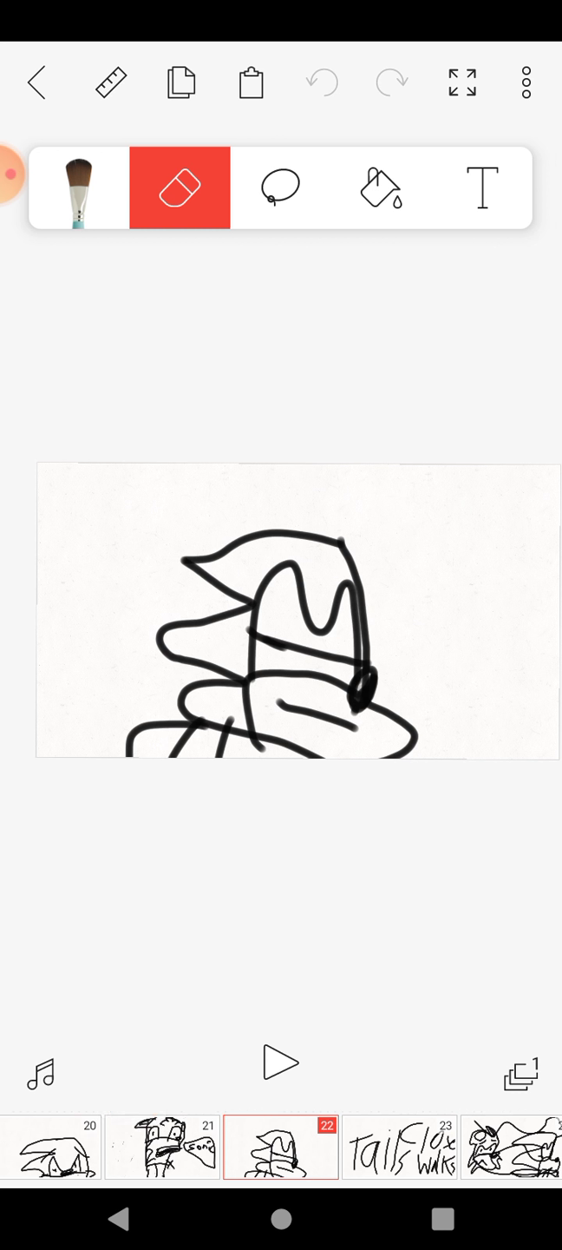
pyautogui.click(399, 1147)
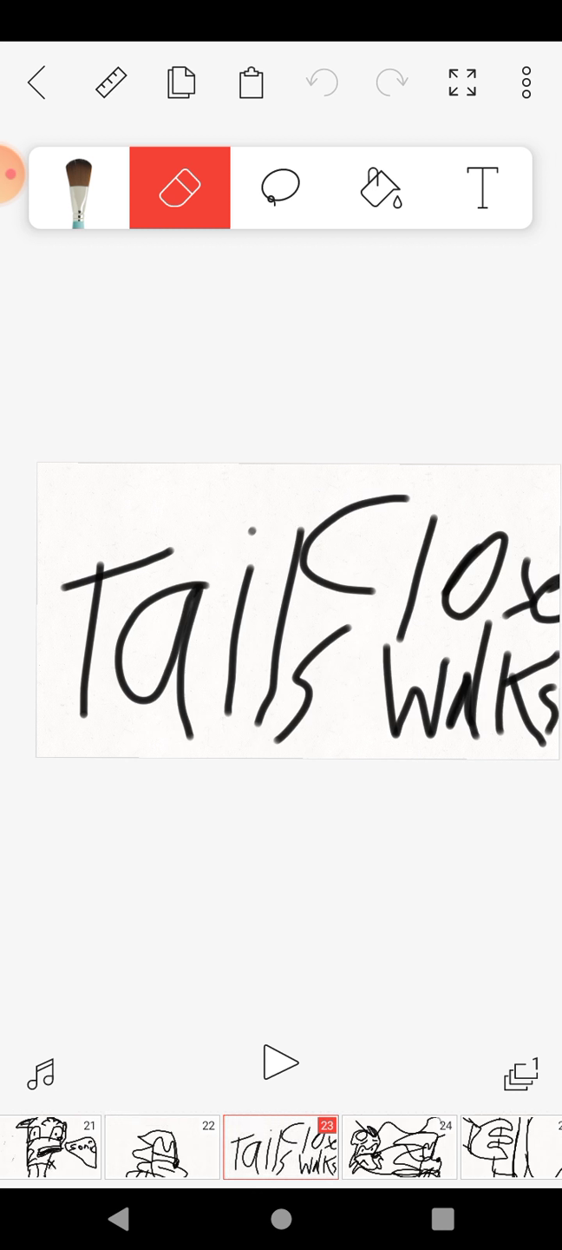
# - Step through frames 24 to 28, past the speech text to the cat face
pyautogui.click(399, 1147)
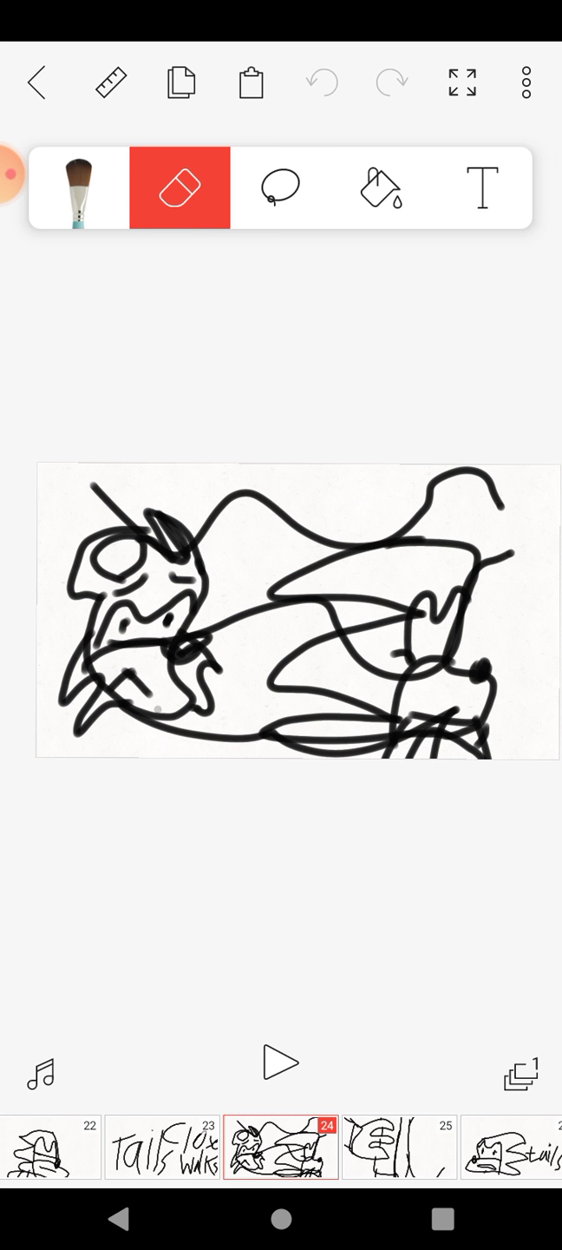
pyautogui.click(398, 1147)
pyautogui.click(398, 1147)
pyautogui.click(398, 1147)
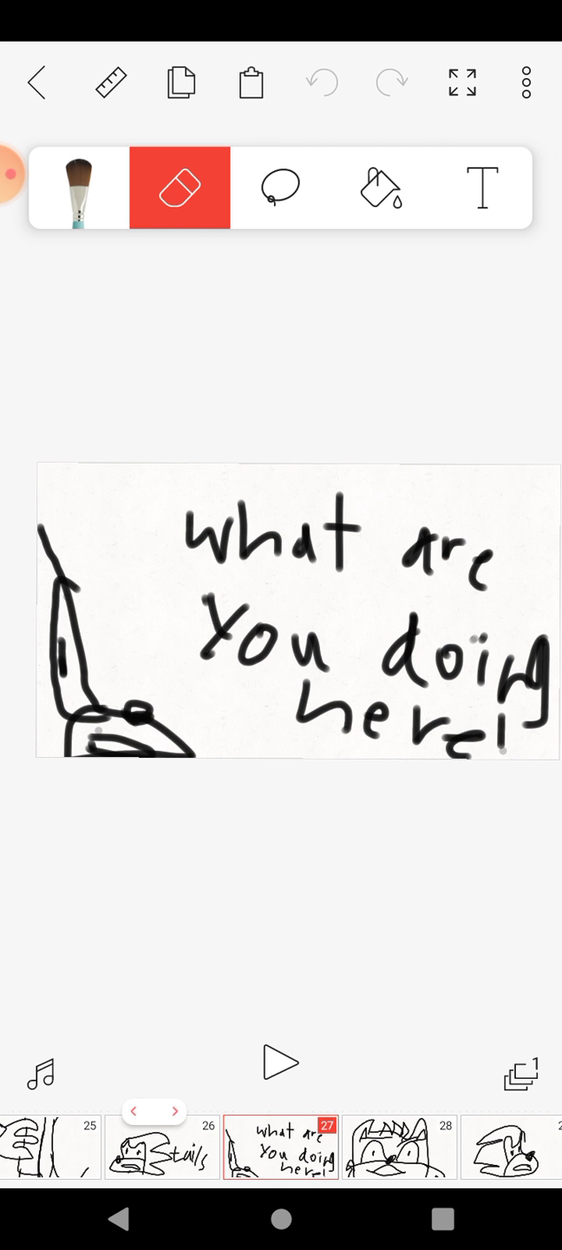
pyautogui.click(399, 1146)
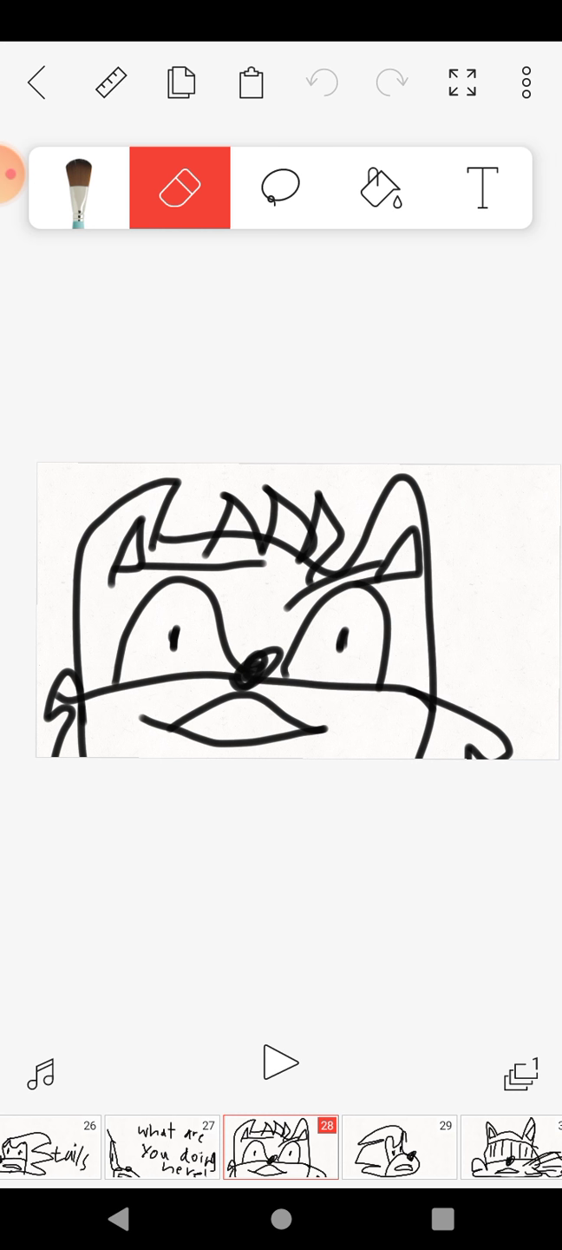
# - Advance from frame 29 through frame 35 and one frame beyond
pyautogui.click(398, 1147)
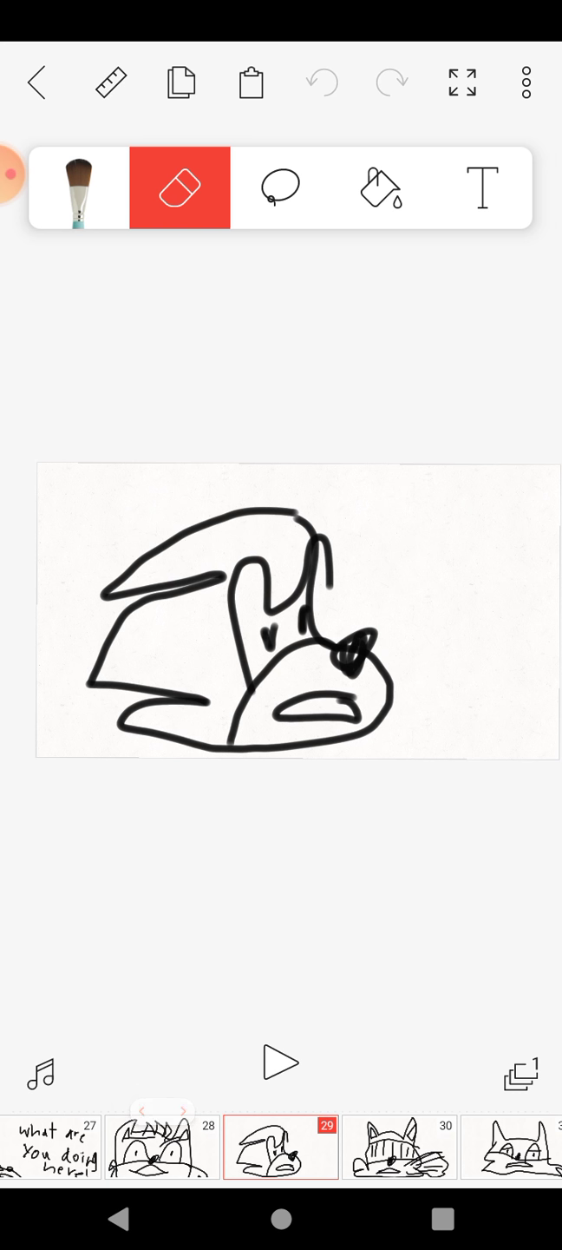
pyautogui.click(398, 1148)
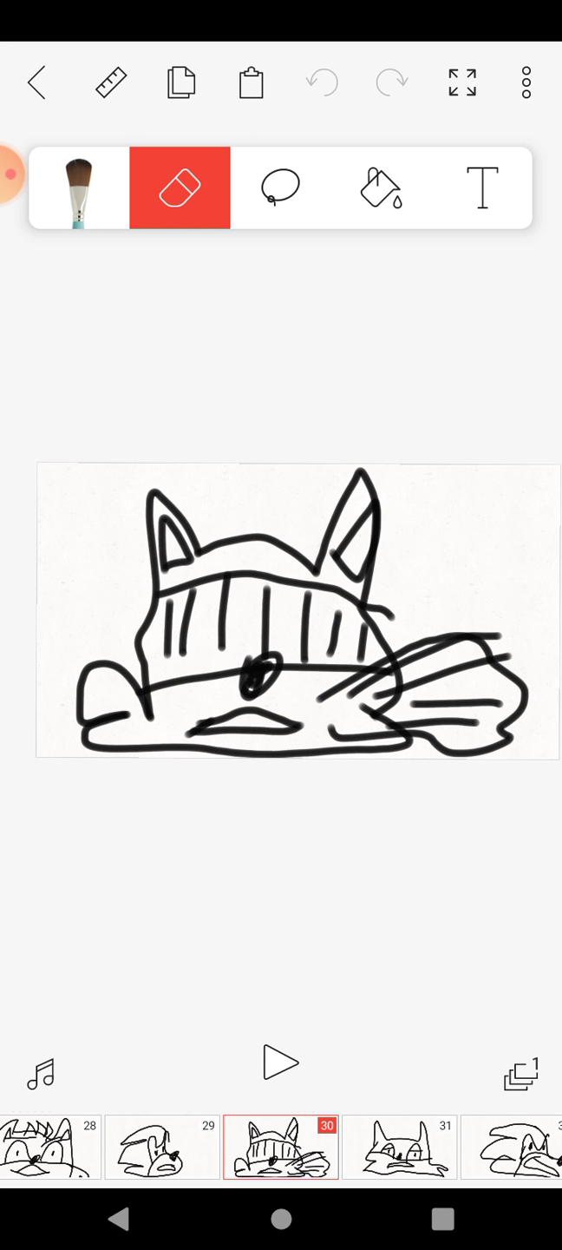
pyautogui.click(398, 1147)
pyautogui.click(398, 1148)
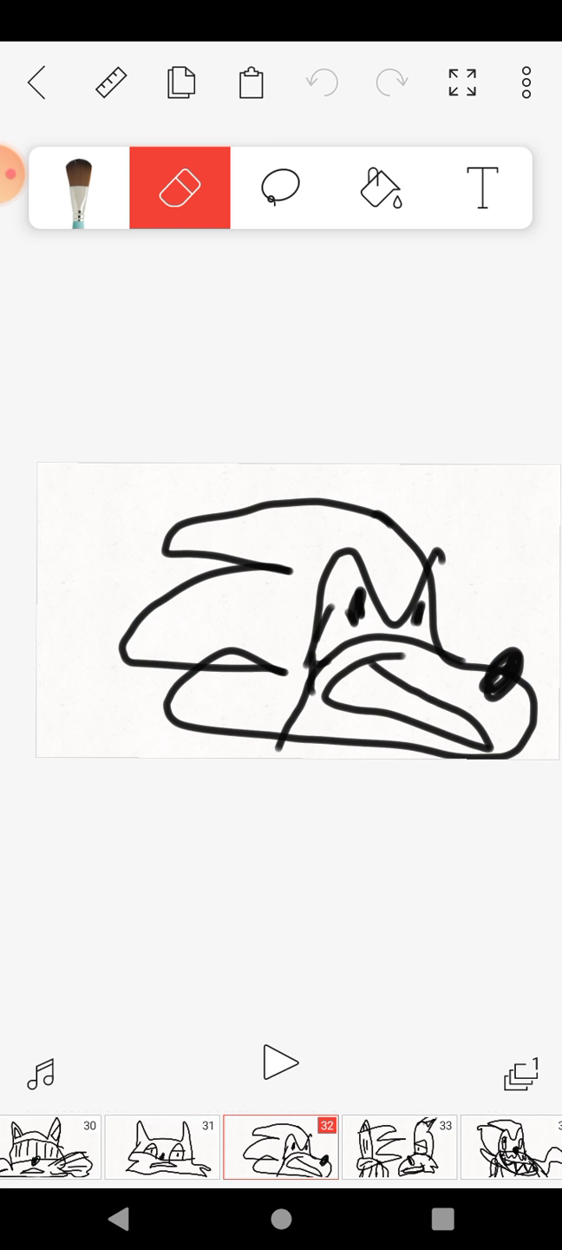
pyautogui.click(399, 1147)
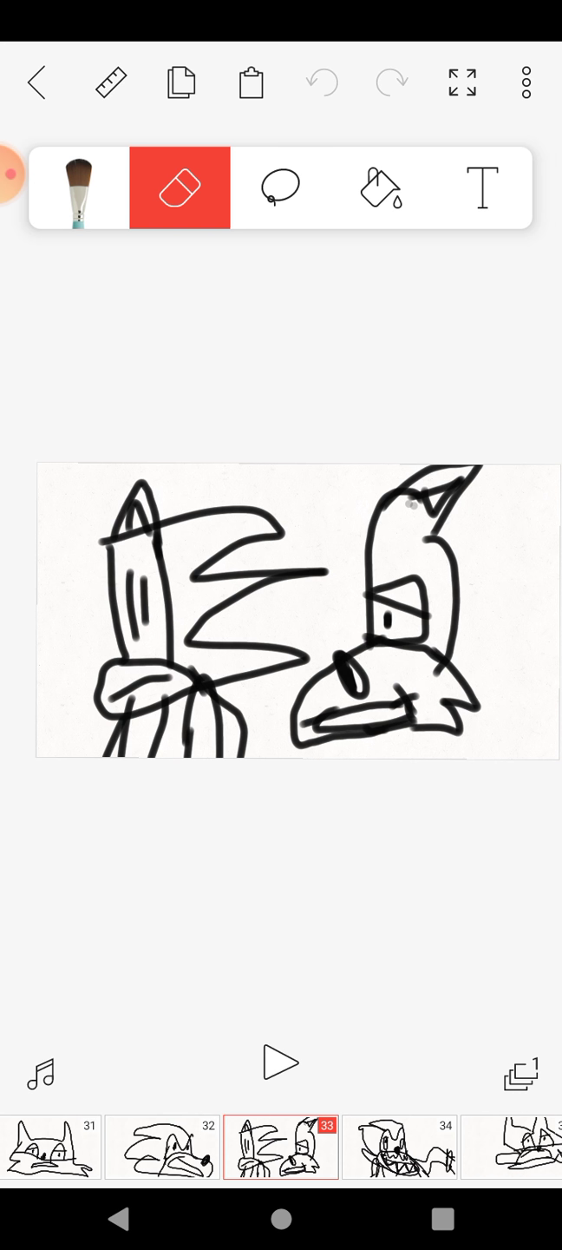
pyautogui.click(398, 1147)
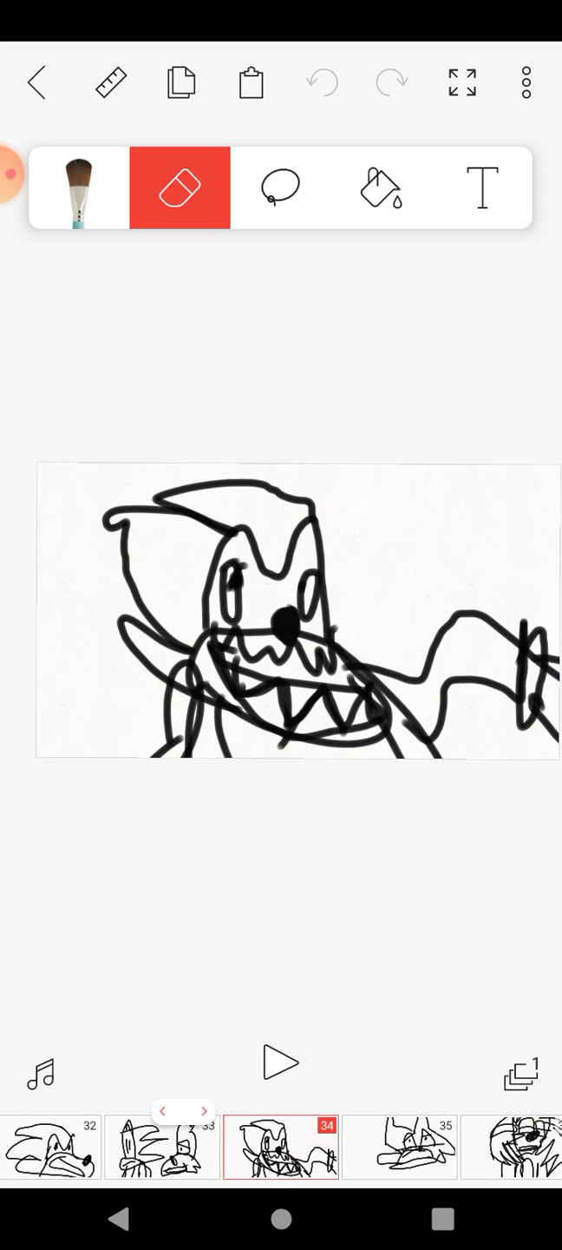
pyautogui.click(399, 1148)
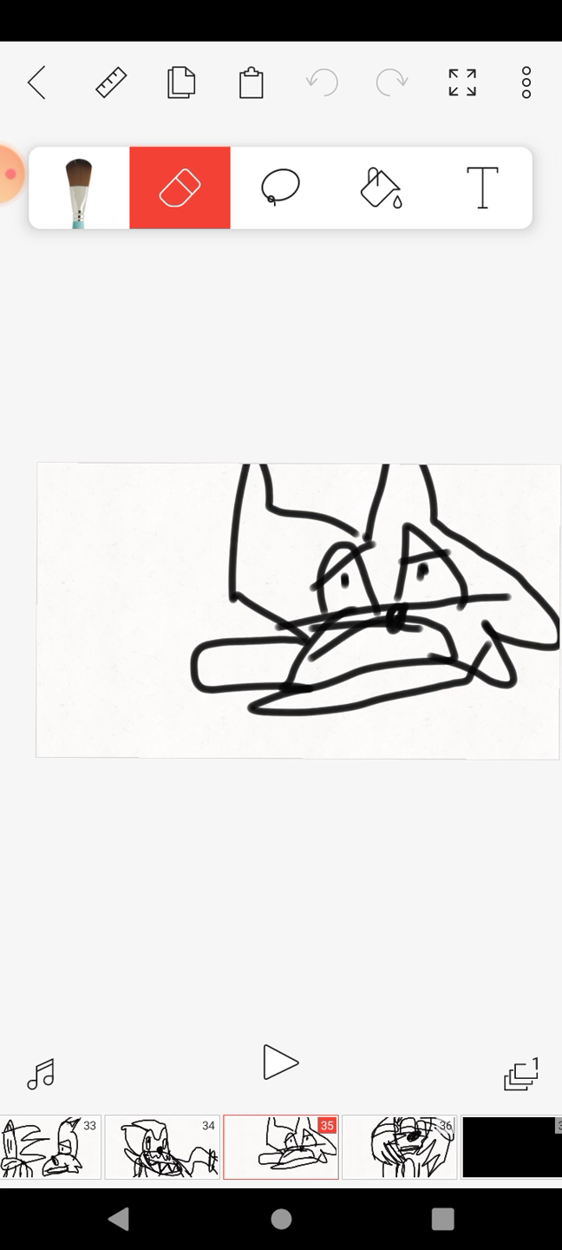
pyautogui.click(399, 1148)
# - Step through frames 36 to 42: black, red star, white sketch and scribble frames
pyautogui.click(398, 1147)
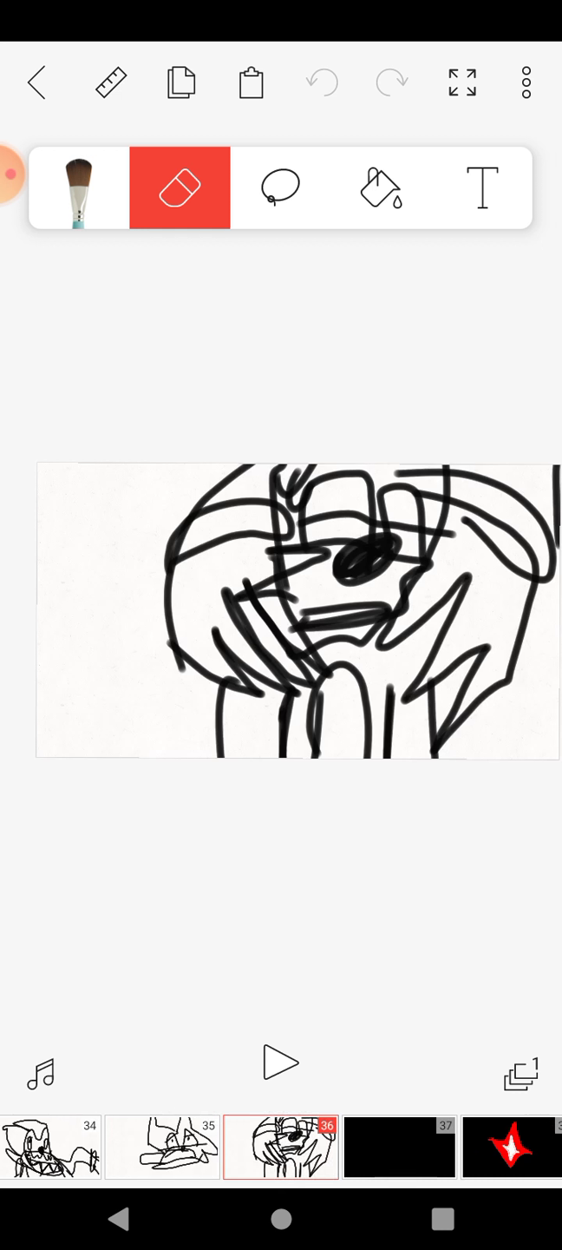
pyautogui.click(399, 1147)
pyautogui.click(399, 1147)
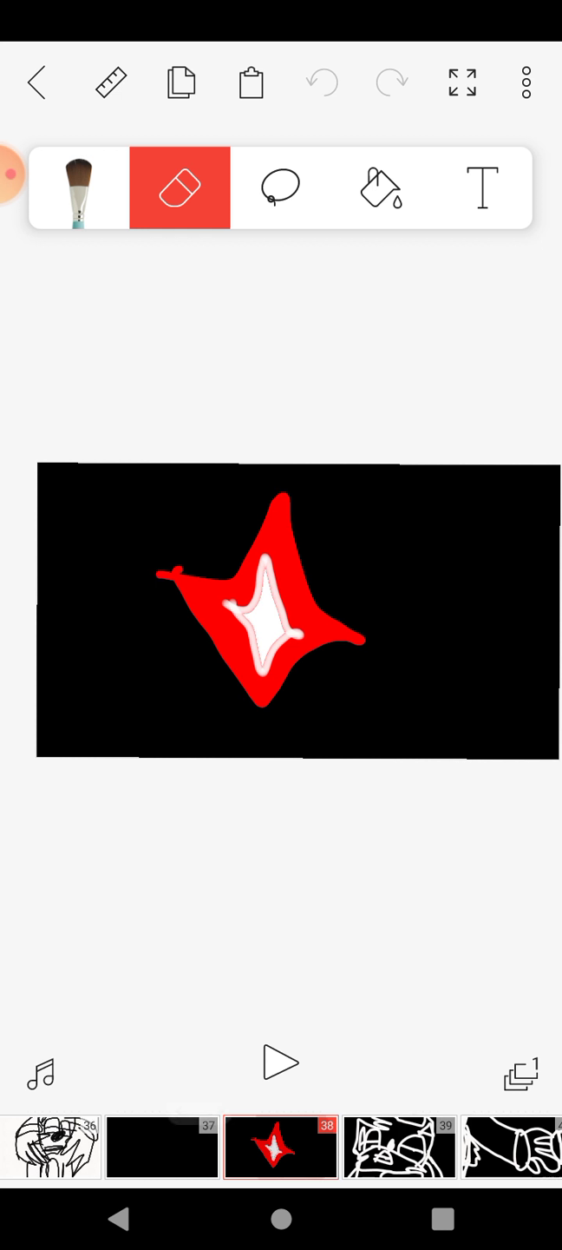
pyautogui.click(399, 1147)
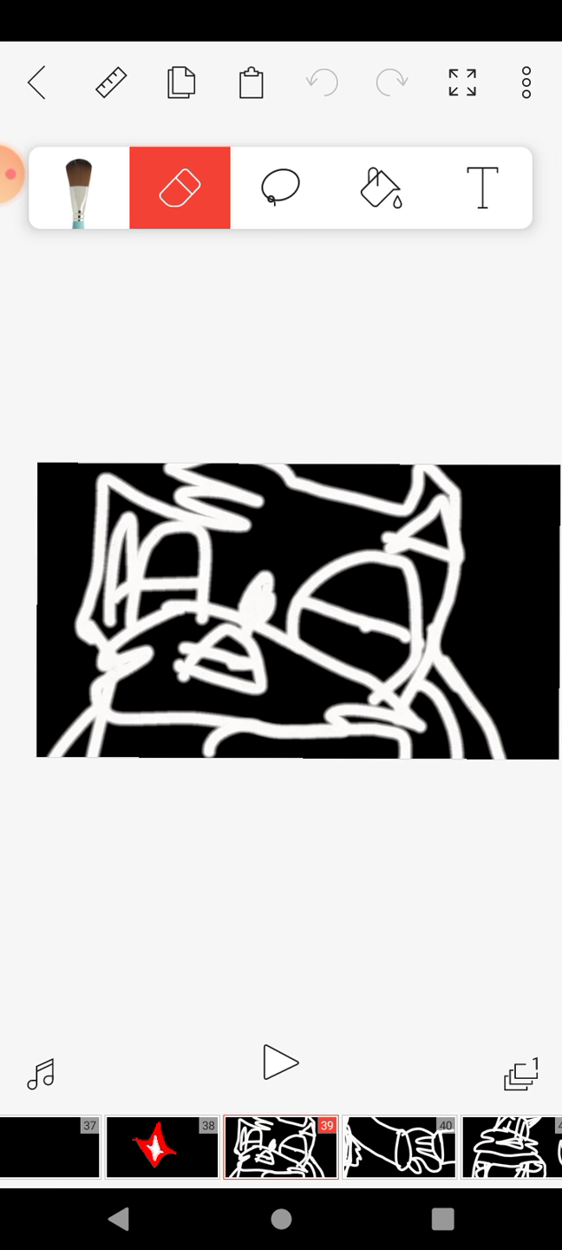
pyautogui.click(399, 1146)
pyautogui.click(398, 1147)
pyautogui.click(399, 1147)
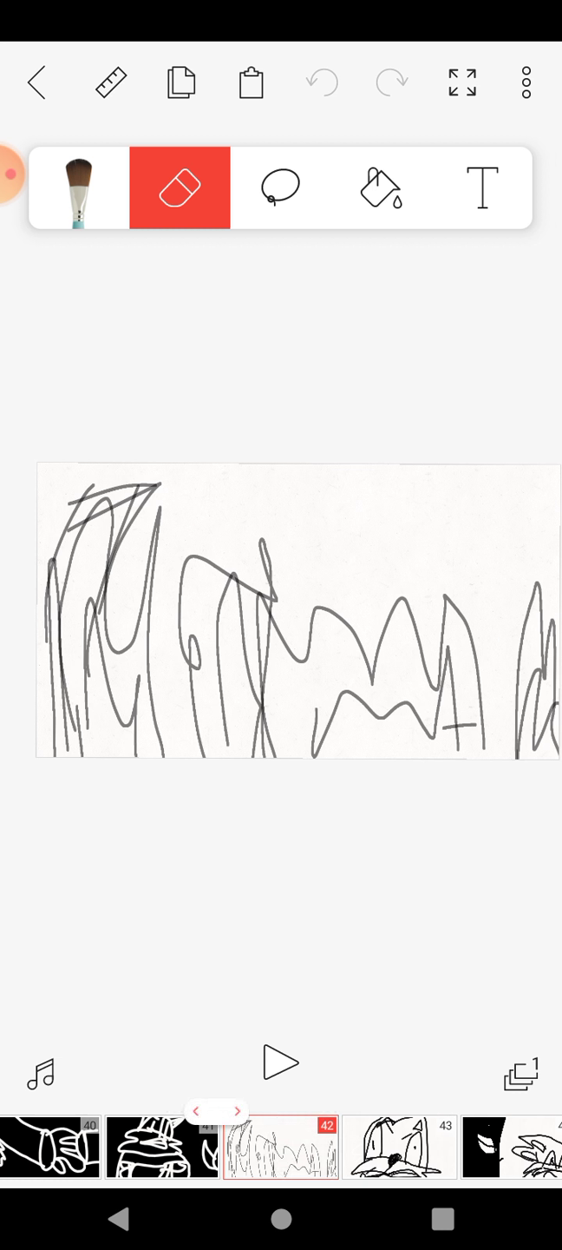
# - Advance to frame 46 via the hand sketch frame 45, revisiting frame 45 once
pyautogui.click(399, 1147)
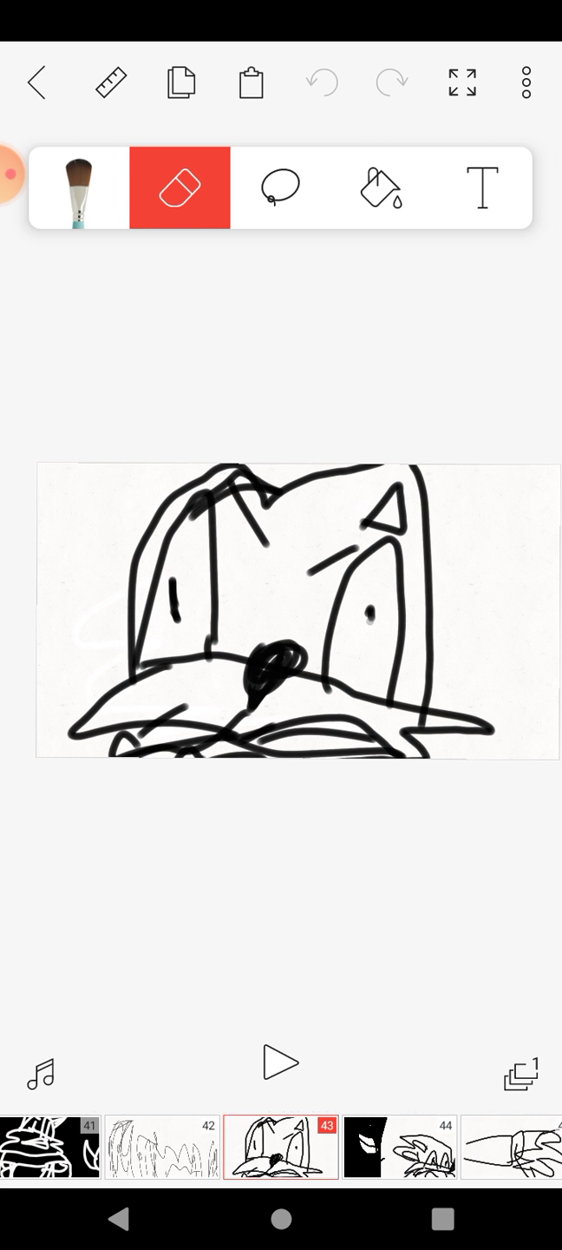
pyautogui.click(399, 1147)
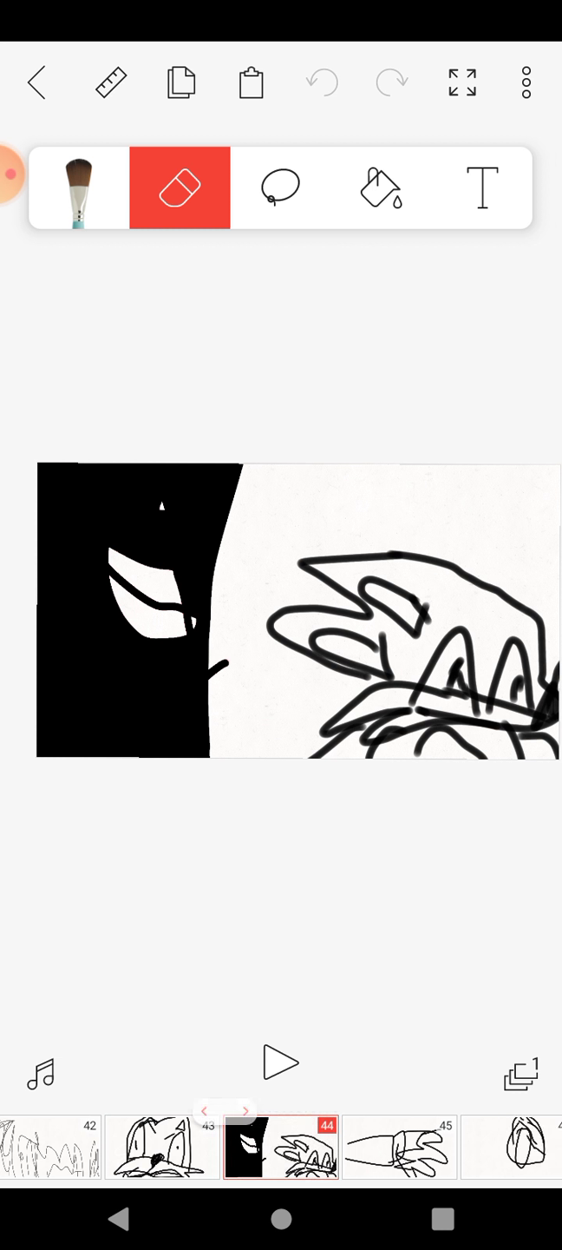
pyautogui.click(399, 1147)
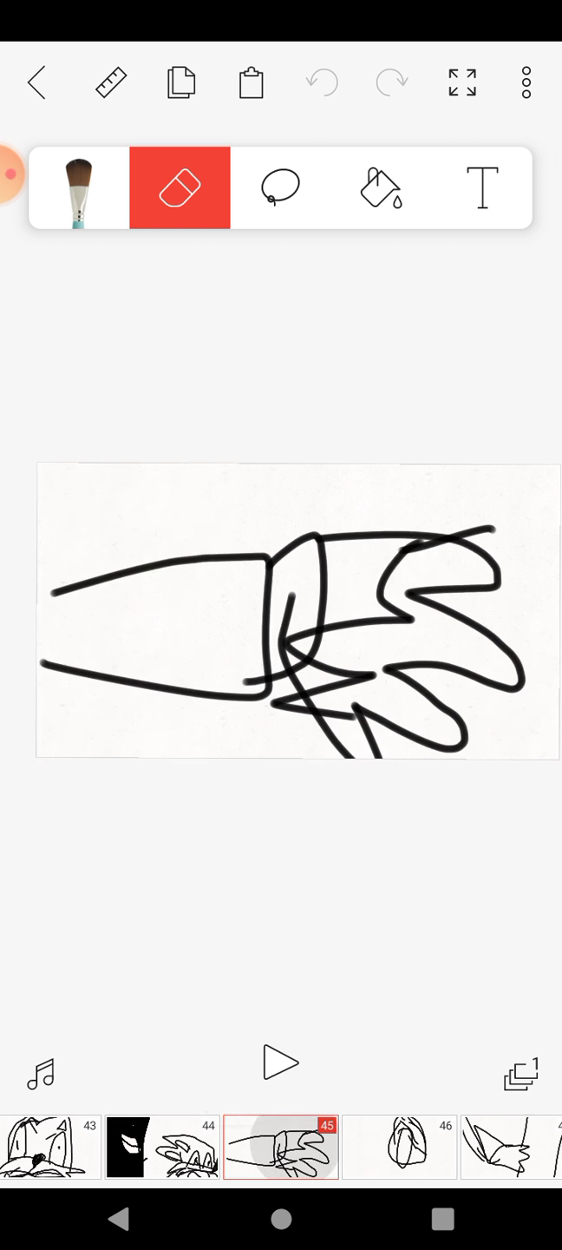
pyautogui.click(398, 1148)
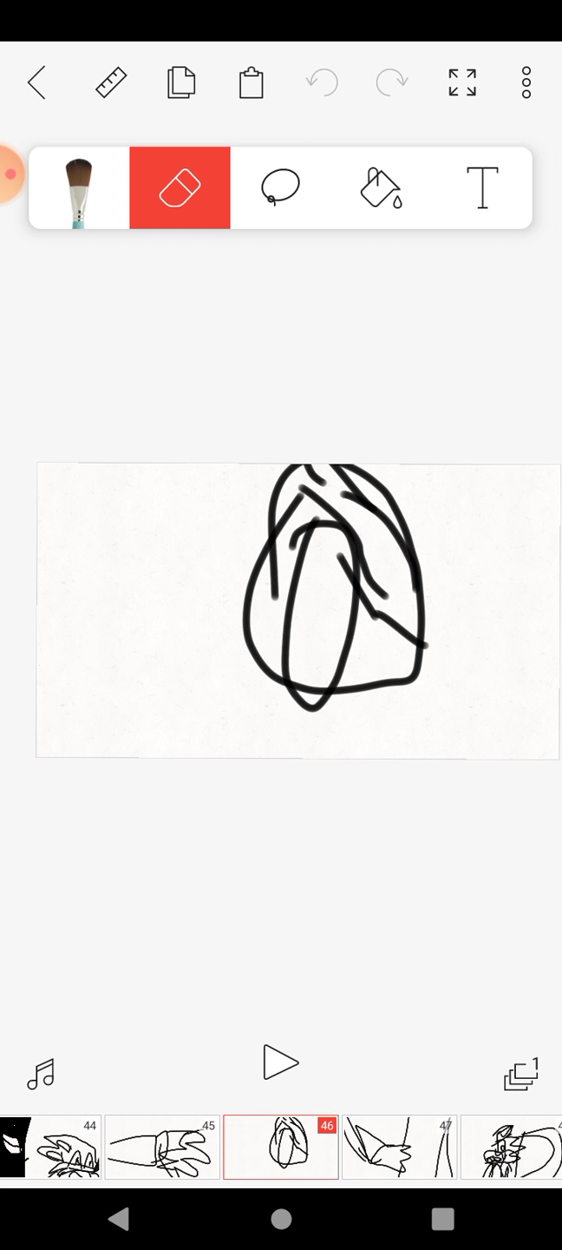
pyautogui.click(162, 1148)
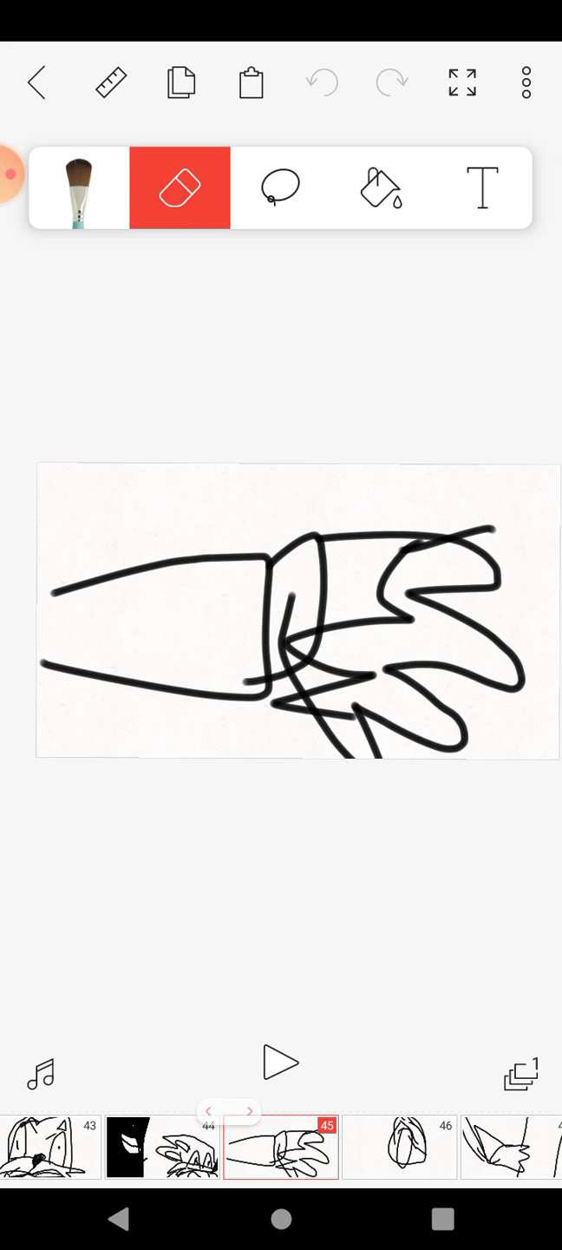
pyautogui.click(399, 1147)
# - Step through frames 47 to 52, the black card with a white arrow
pyautogui.click(398, 1147)
pyautogui.click(398, 1147)
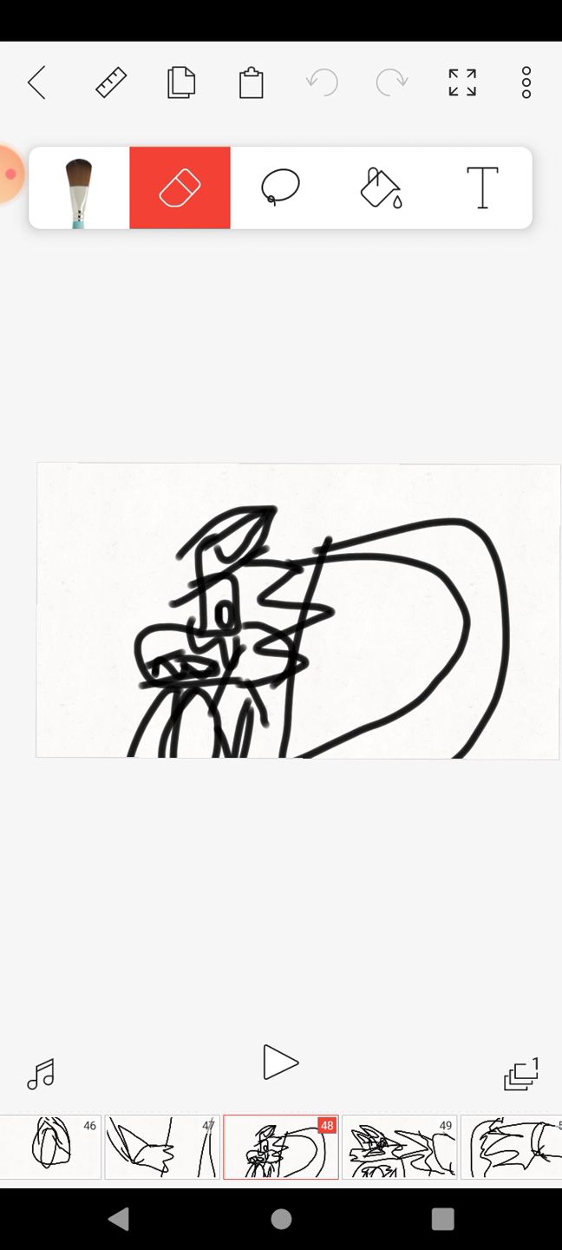
pyautogui.click(398, 1147)
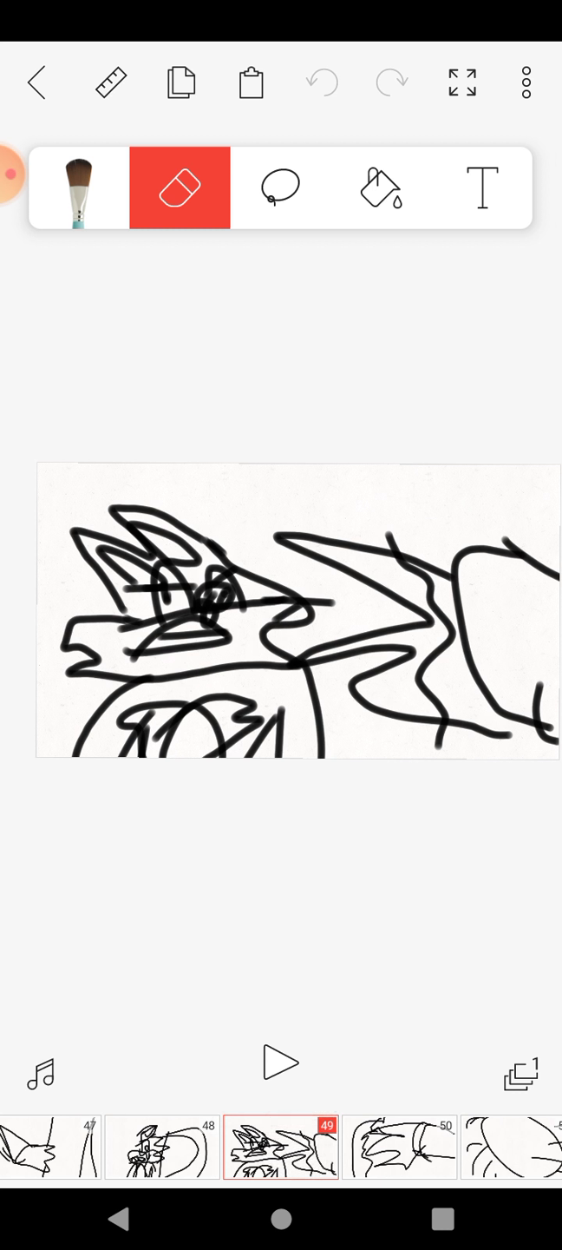
pyautogui.click(398, 1146)
pyautogui.click(399, 1147)
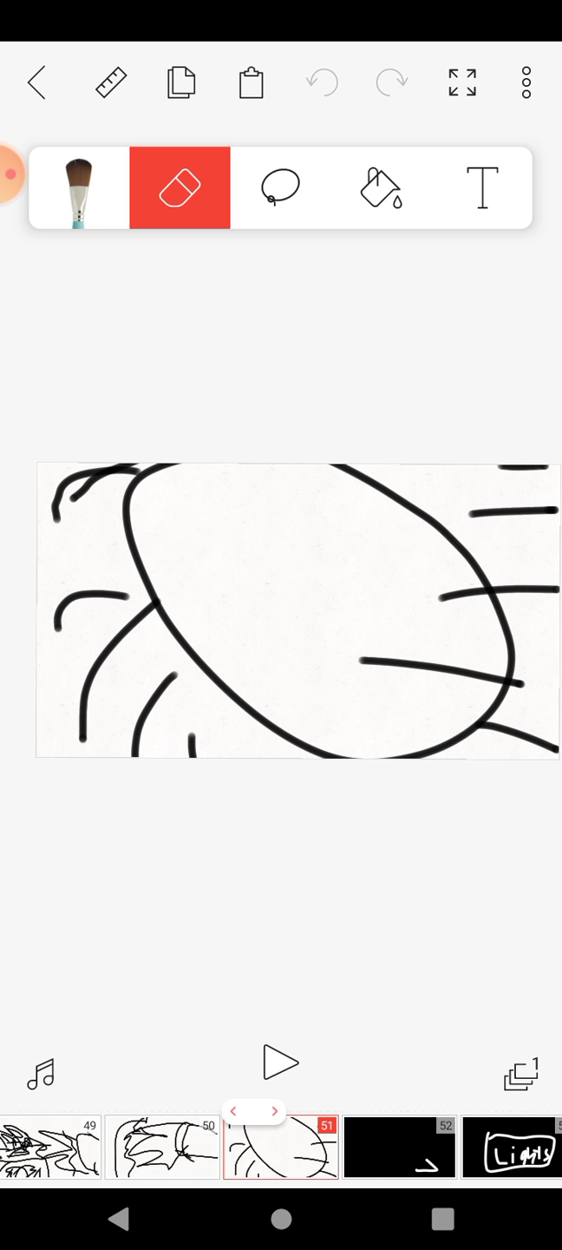
pyautogui.click(398, 1147)
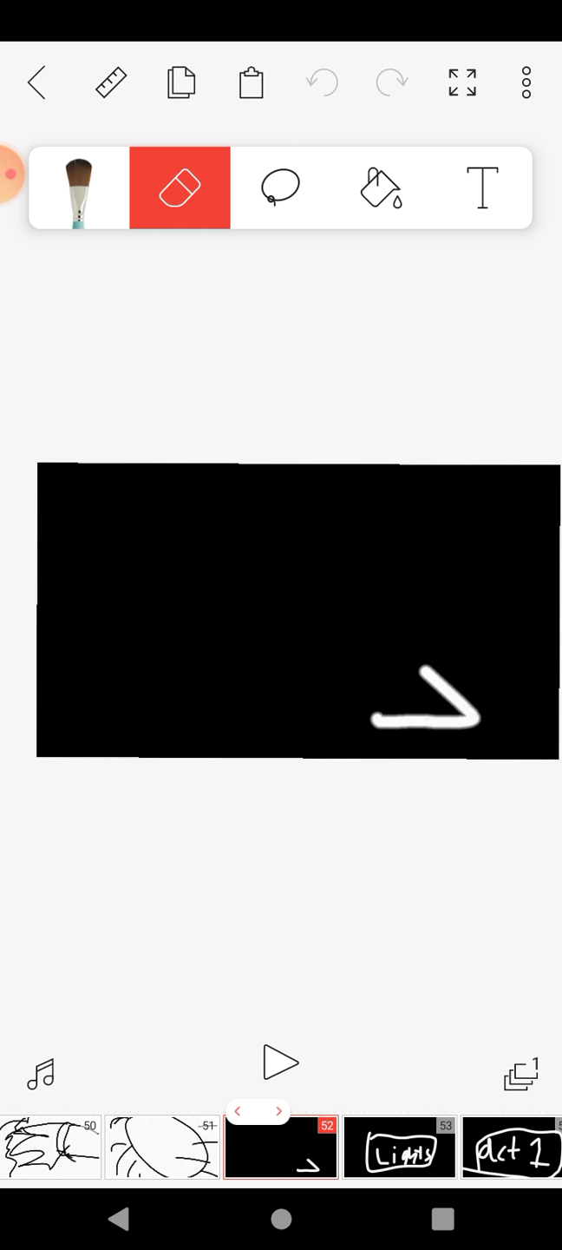
# - Step past the Lights and act 1 cards to frames 55 through 57
pyautogui.click(399, 1148)
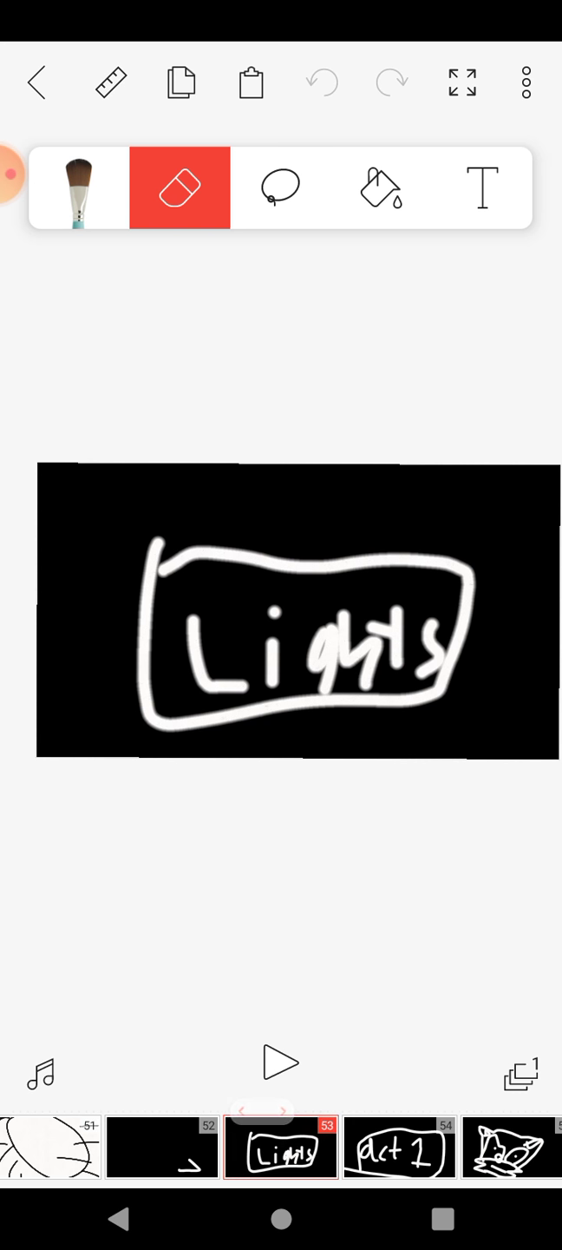
pyautogui.click(398, 1147)
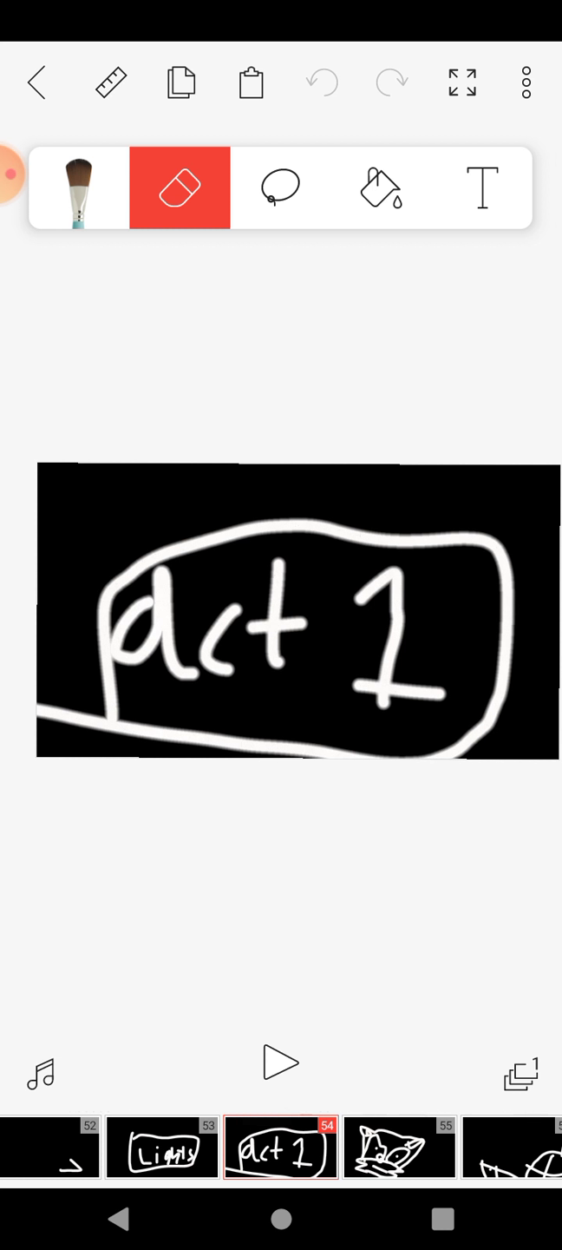
pyautogui.click(399, 1147)
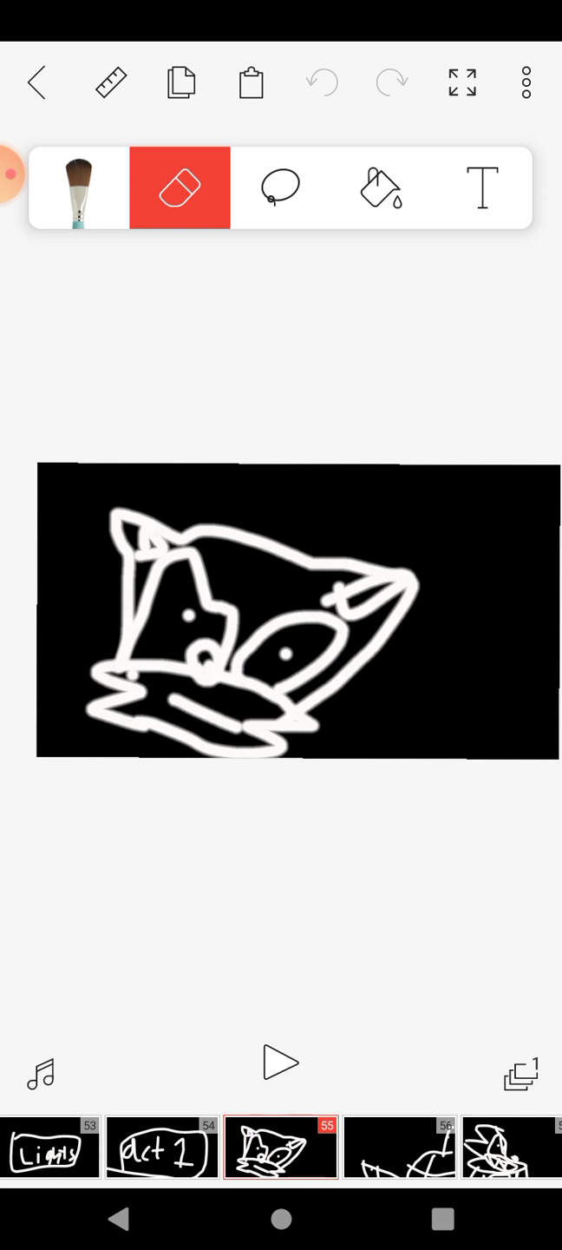
pyautogui.click(398, 1147)
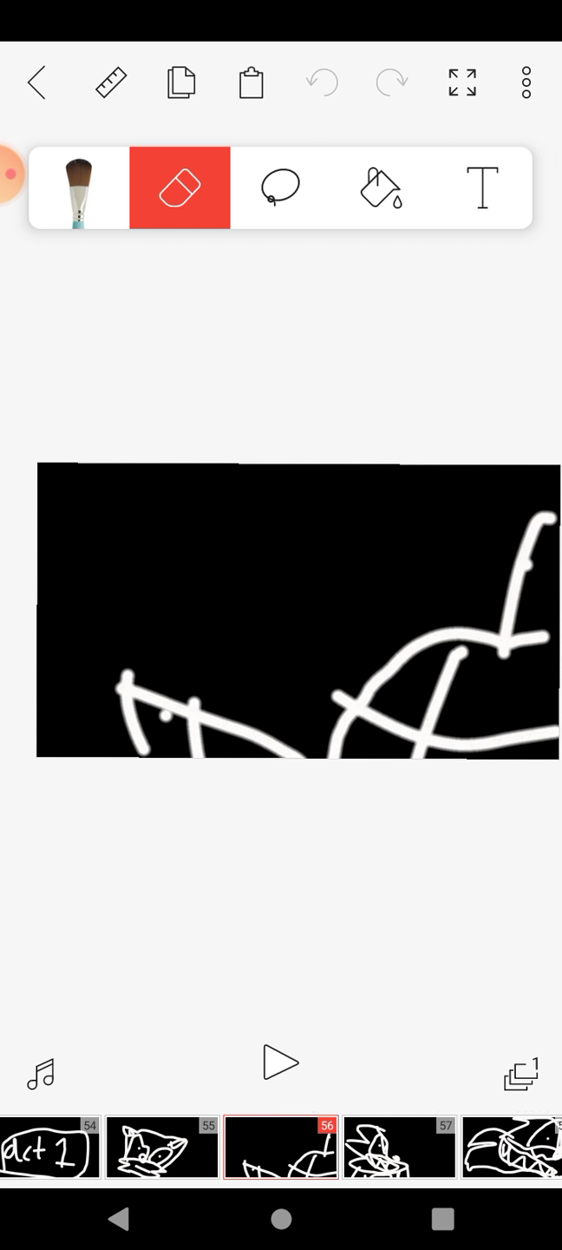
pyautogui.click(398, 1147)
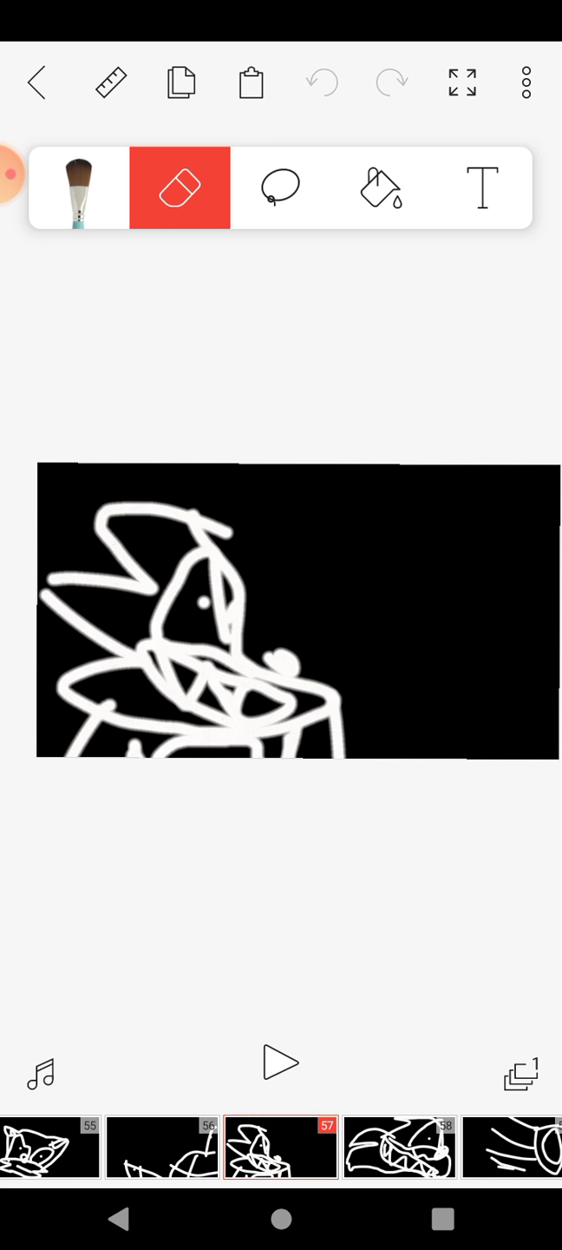
# - Advance through the toothy creature frames 58 to 63's white blob
pyautogui.click(398, 1147)
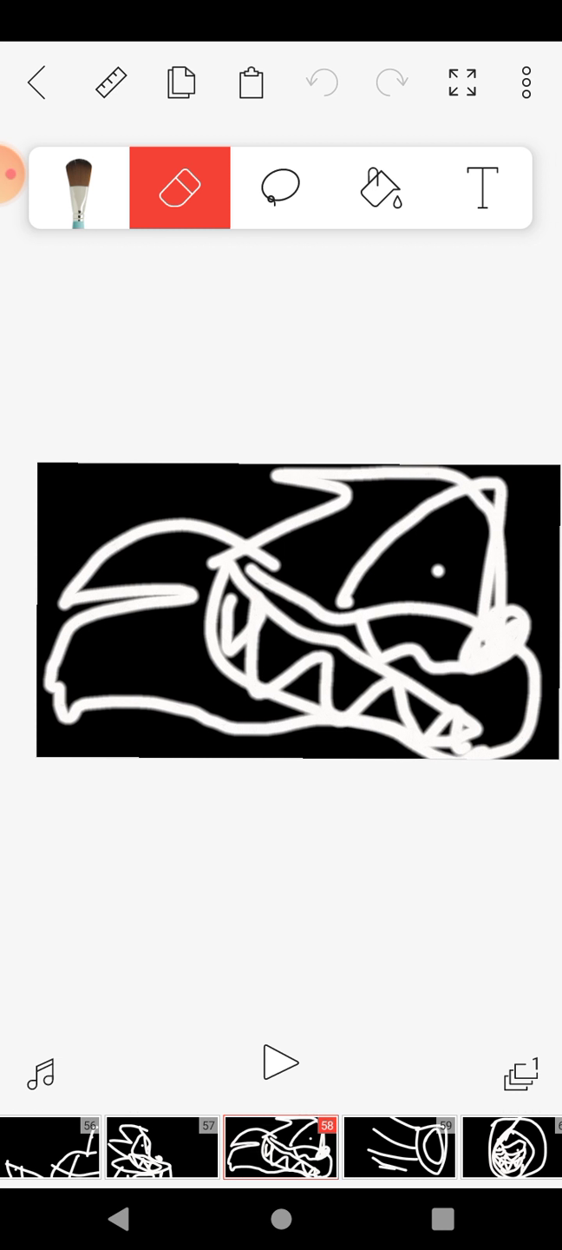
pyautogui.click(398, 1147)
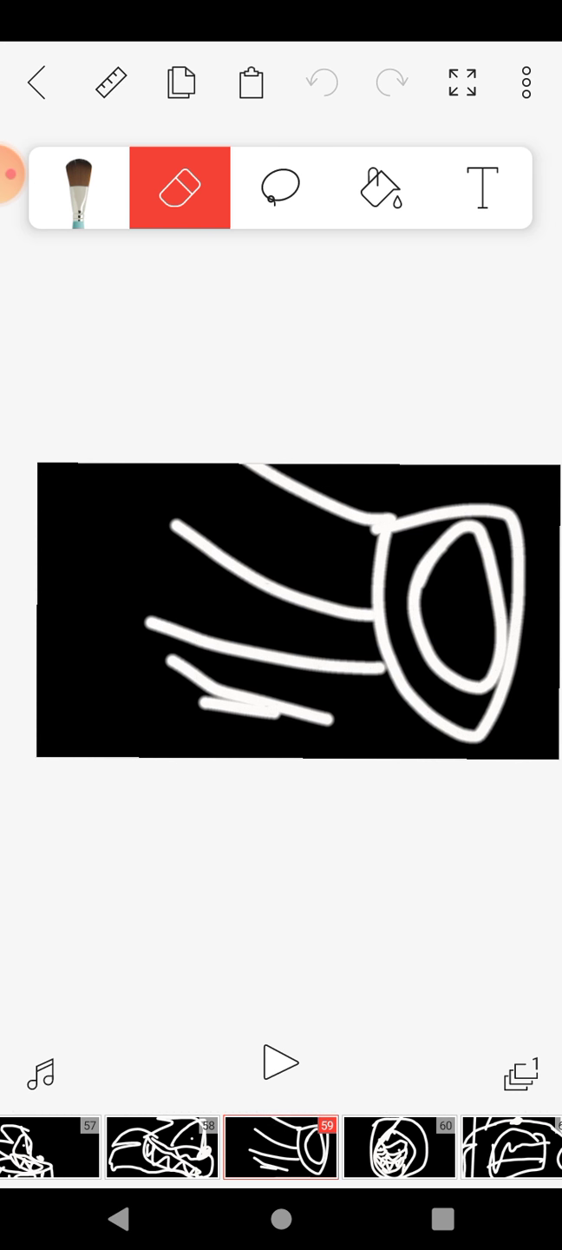
pyautogui.click(399, 1147)
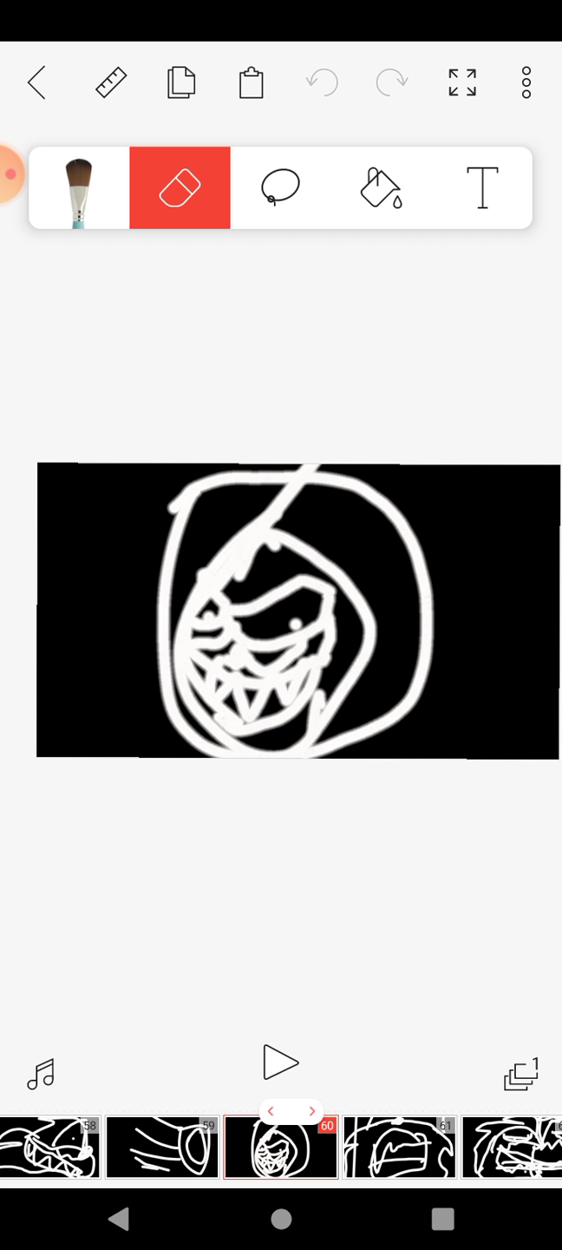
pyautogui.click(399, 1146)
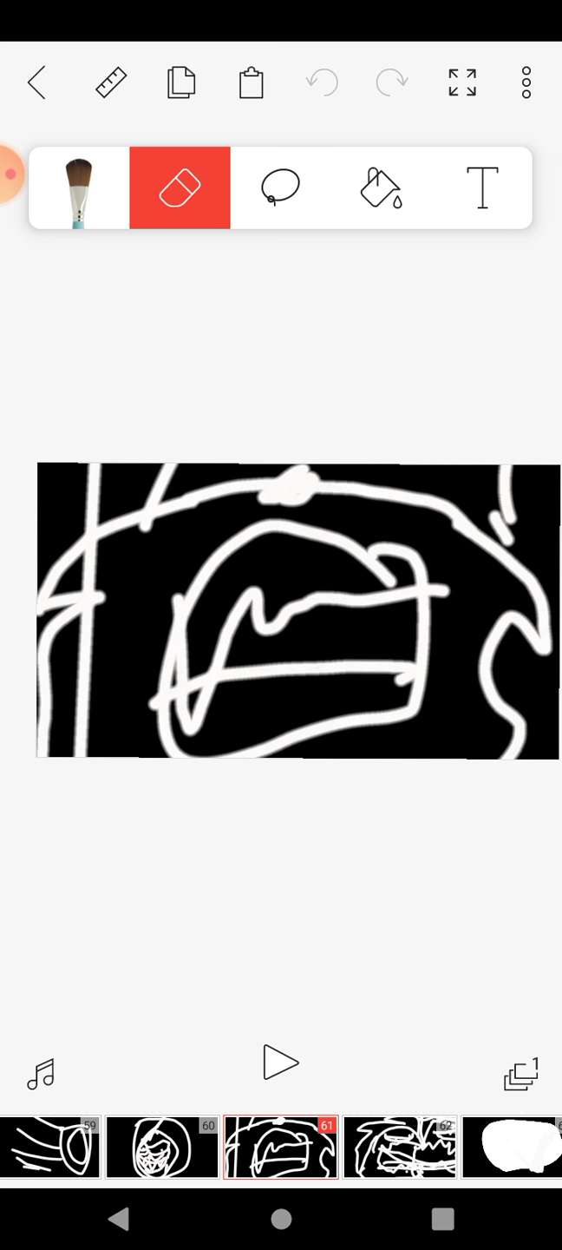
pyautogui.click(399, 1147)
pyautogui.click(399, 1147)
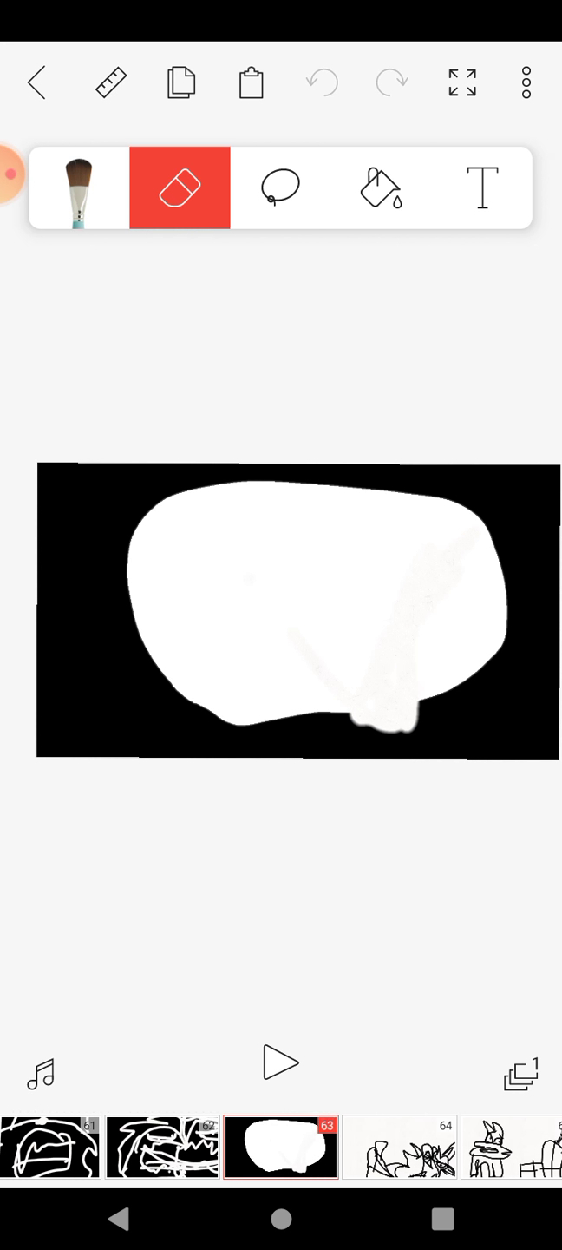
# - Step forward through frames 64 to 68
pyautogui.click(399, 1147)
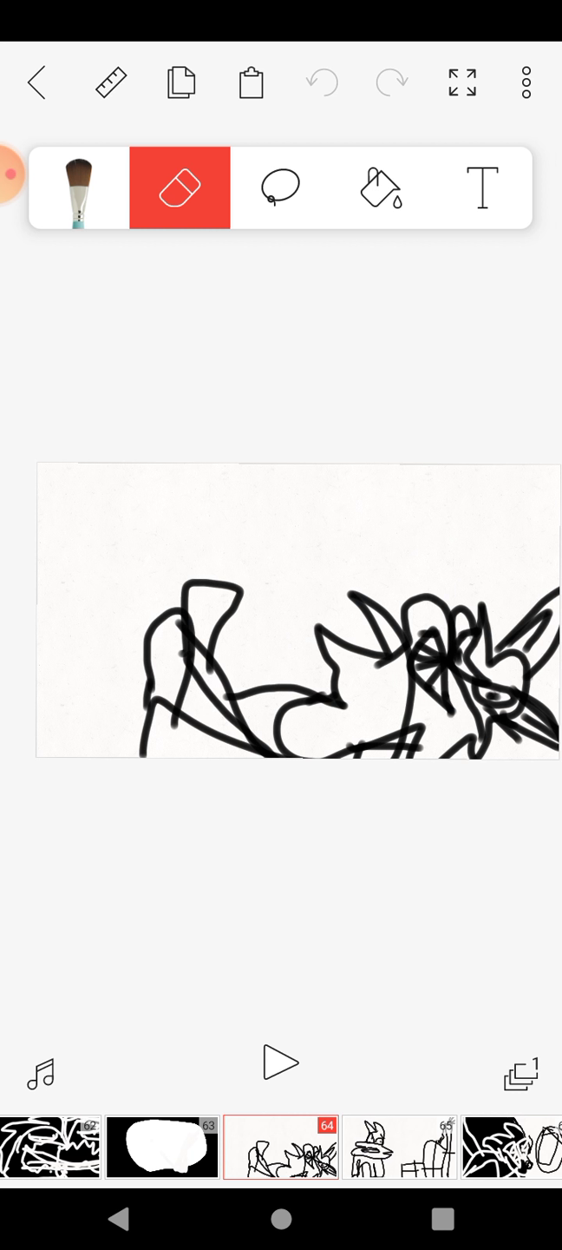
pyautogui.click(400, 1146)
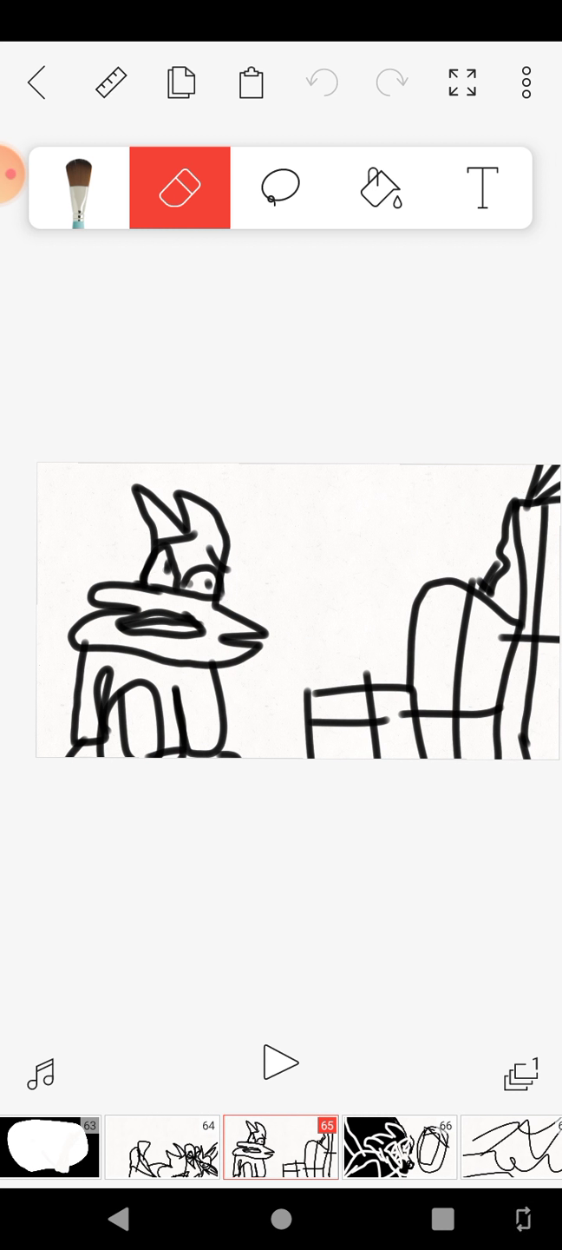
pyautogui.click(398, 1148)
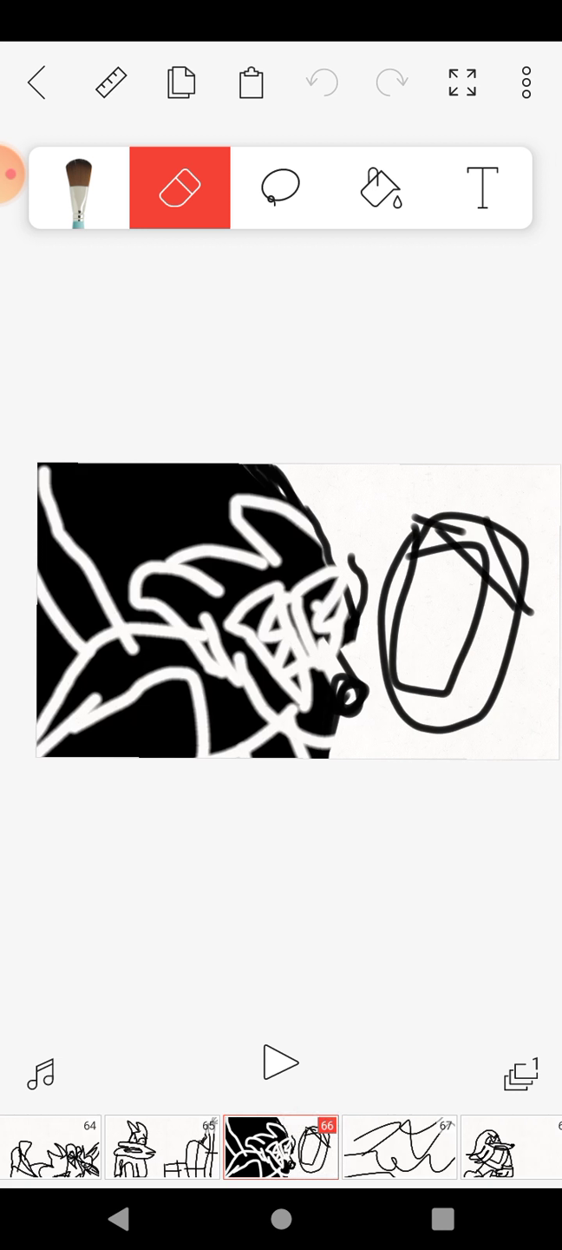
pyautogui.click(397, 1149)
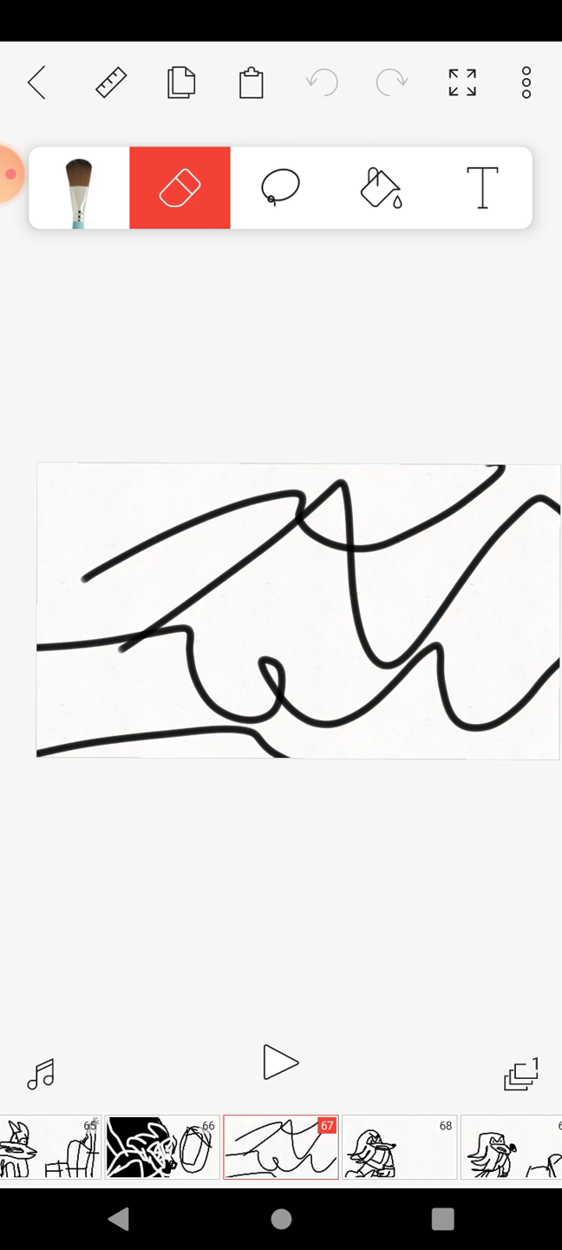
pyautogui.click(398, 1148)
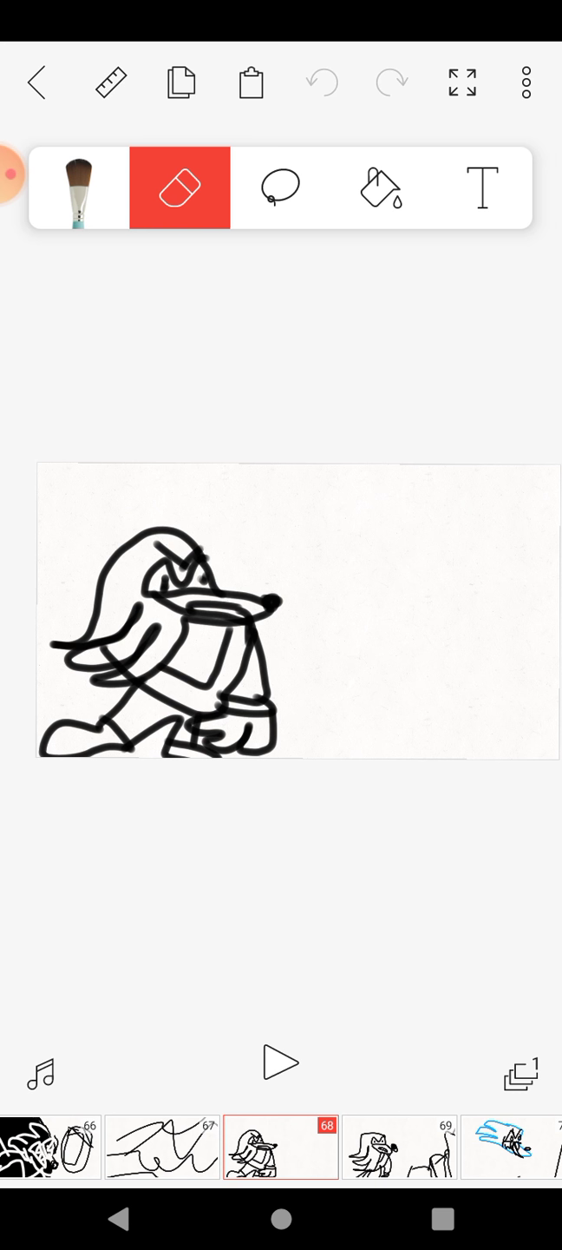
# - Go back to frame 66, then move ahead to frame 69 with Knuckles
pyautogui.click(163, 1148)
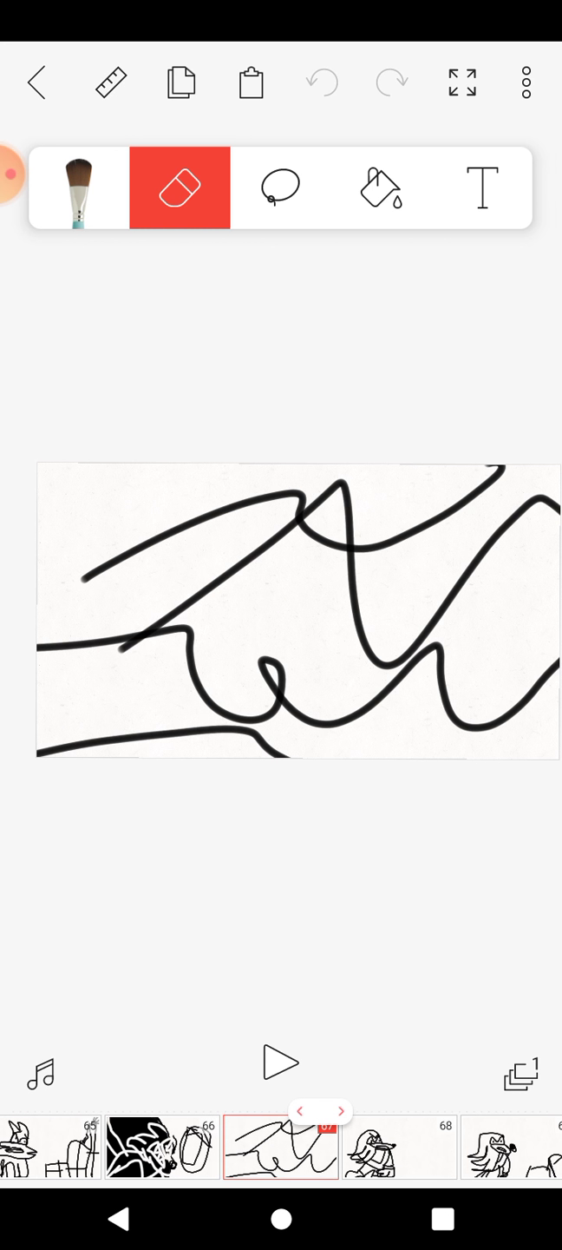
pyautogui.click(164, 1148)
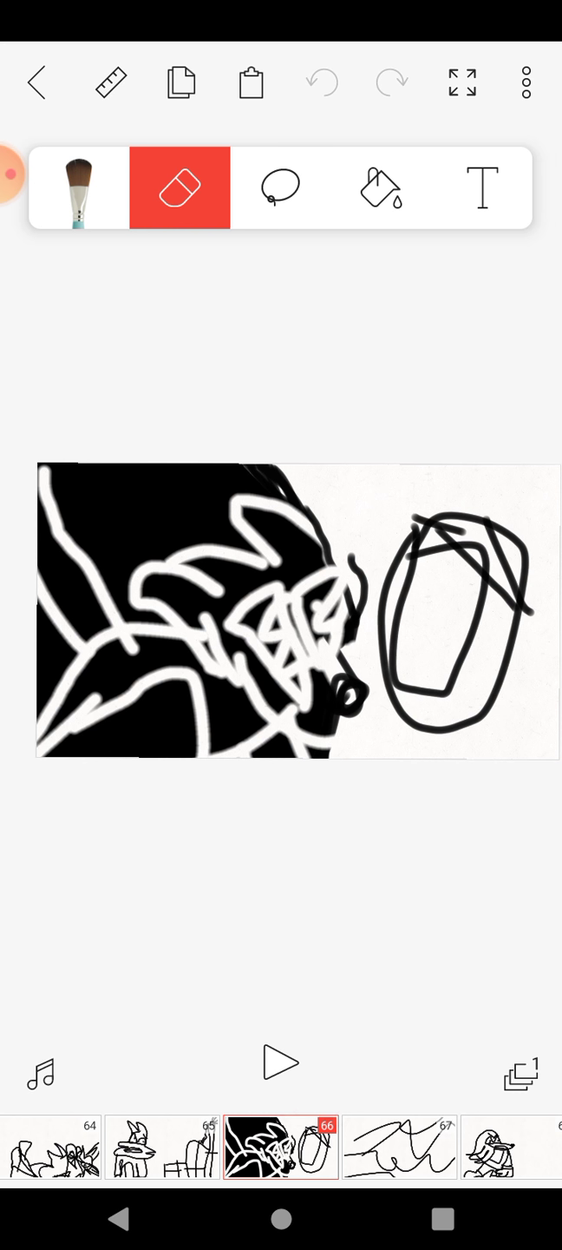
pyautogui.click(508, 1148)
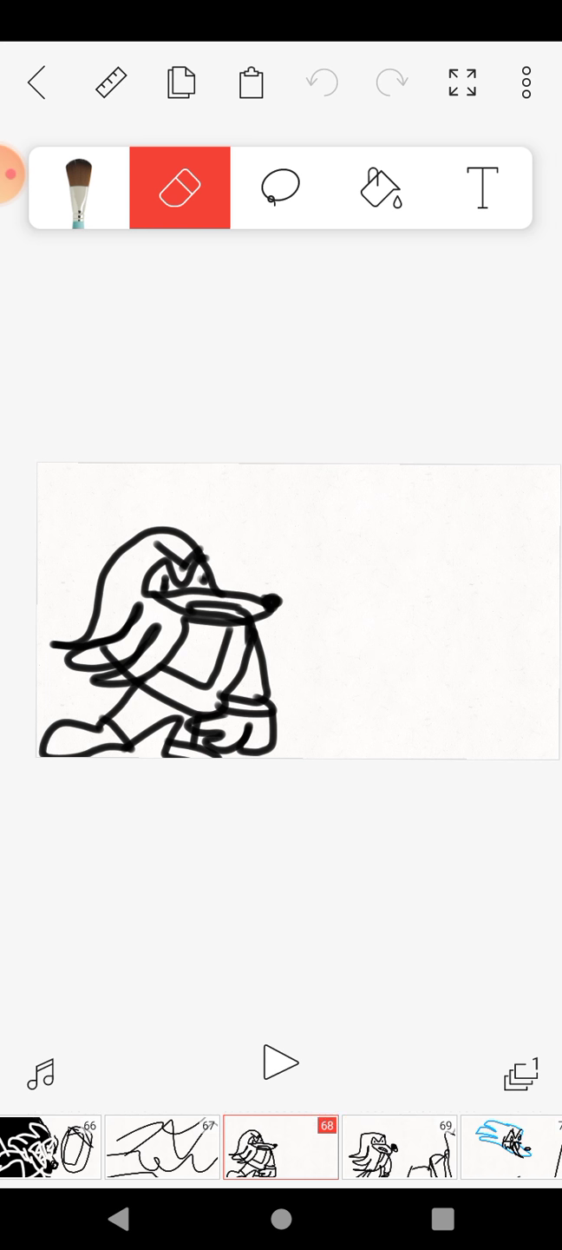
pyautogui.click(401, 1148)
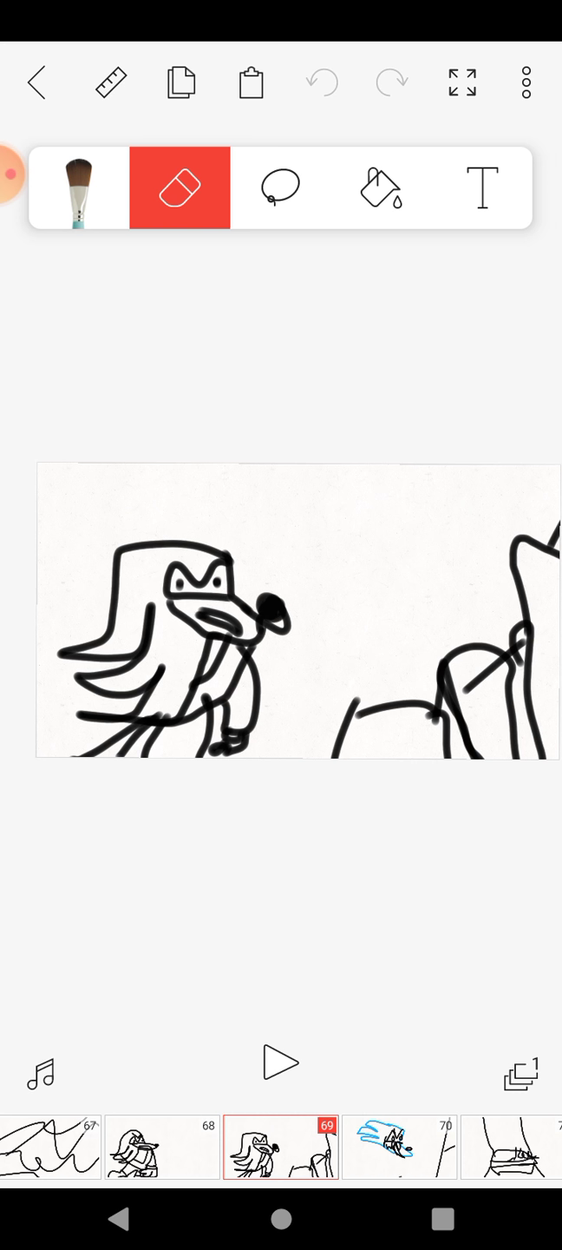
# - Step forward through frames 70 to 75
pyautogui.click(400, 1148)
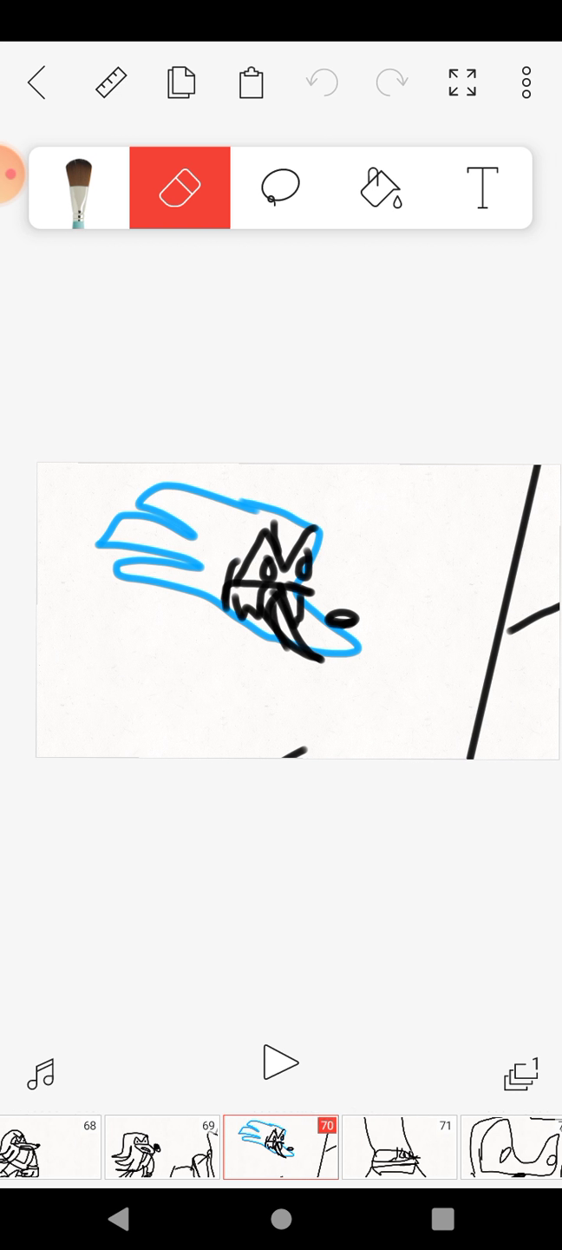
pyautogui.click(400, 1148)
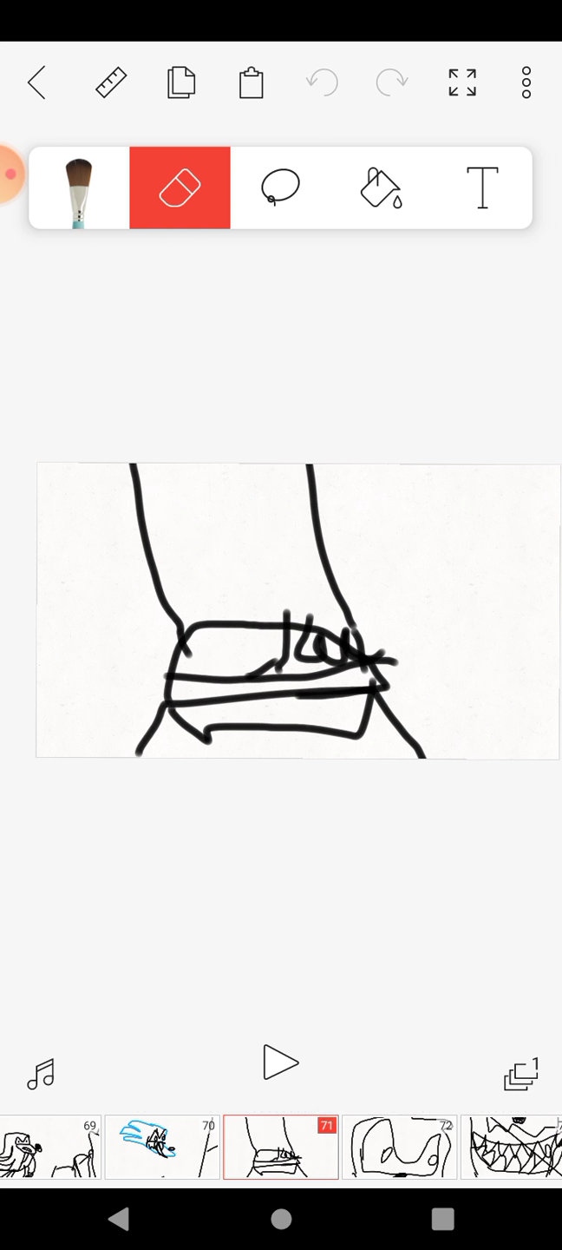
pyautogui.click(400, 1148)
pyautogui.click(401, 1148)
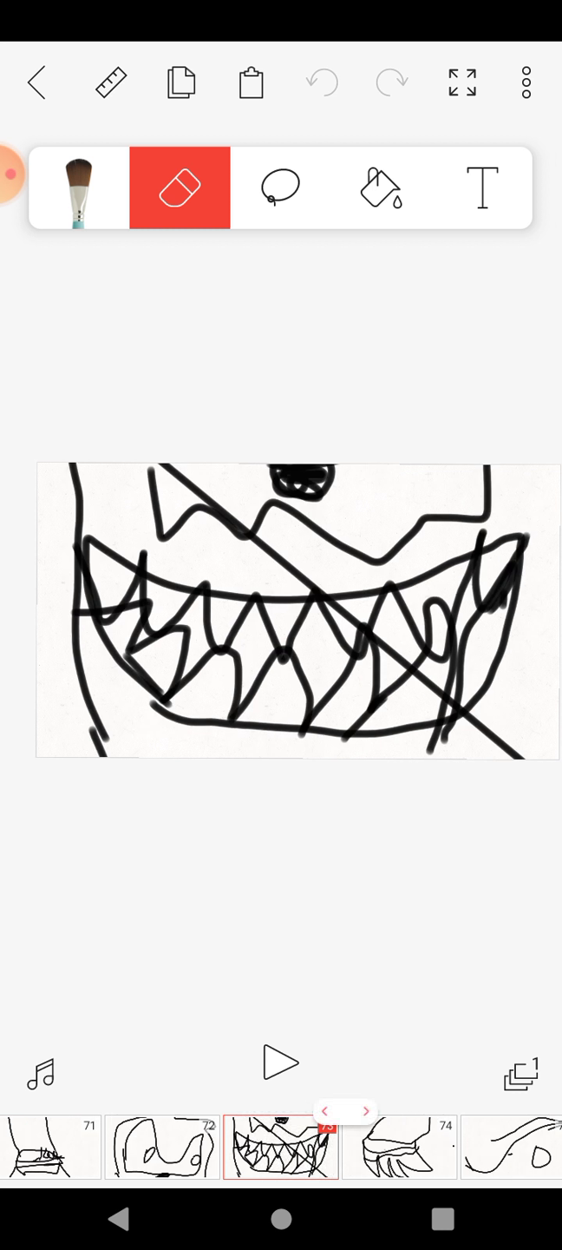
pyautogui.click(400, 1149)
pyautogui.click(400, 1148)
# - Advance past the toothy close-ups, frames 76 to 80, to red frame 81
pyautogui.click(400, 1148)
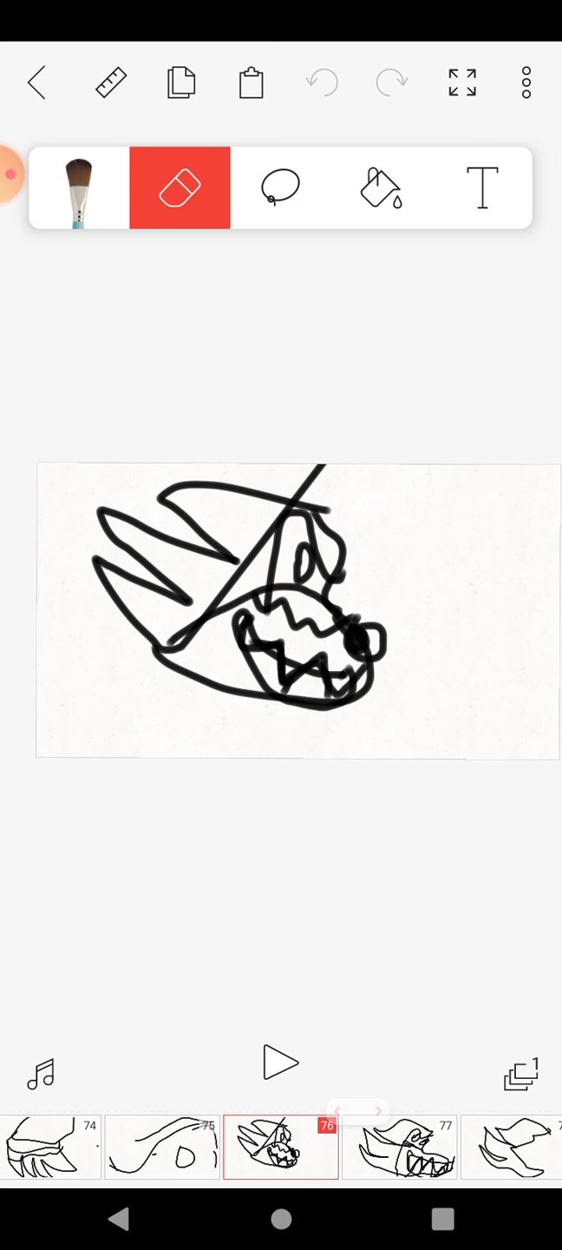
pyautogui.click(400, 1148)
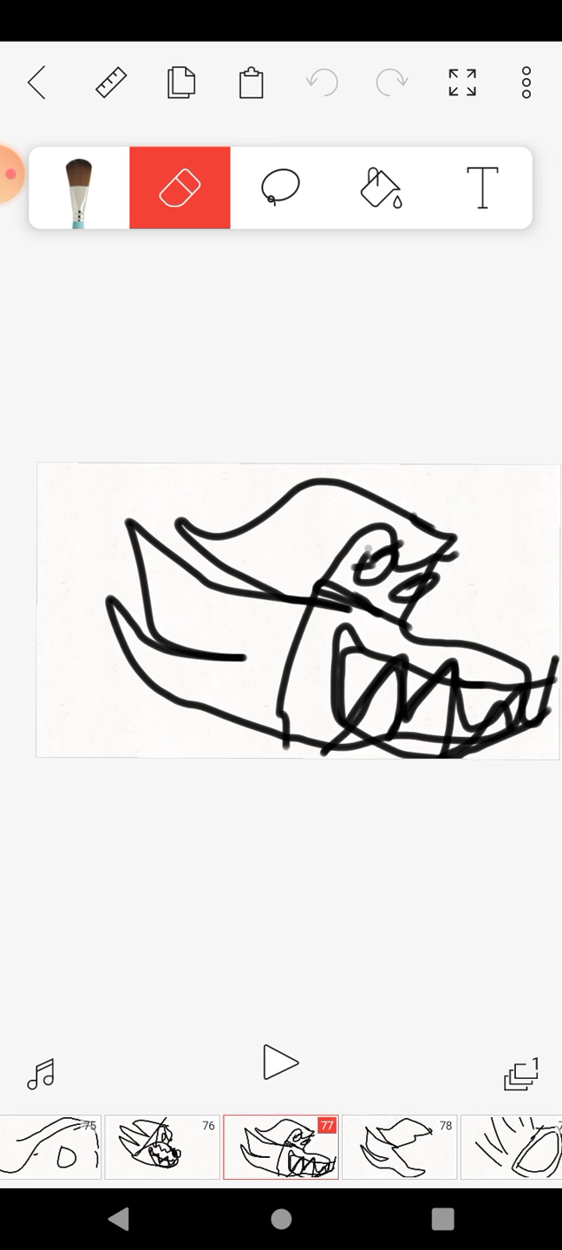
pyautogui.click(400, 1148)
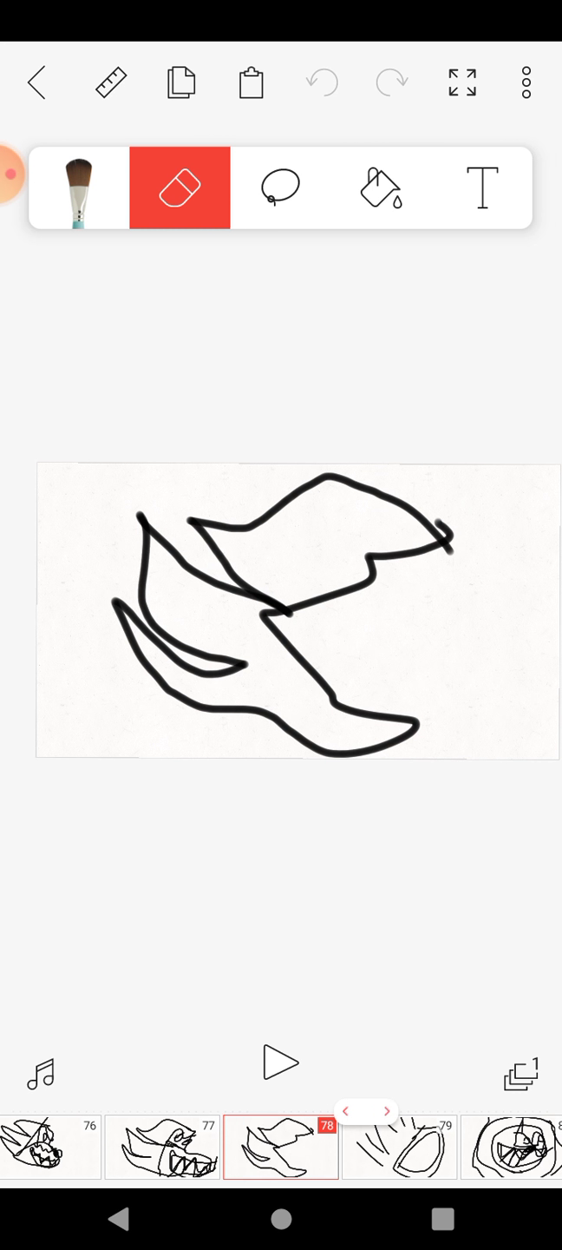
pyautogui.click(401, 1148)
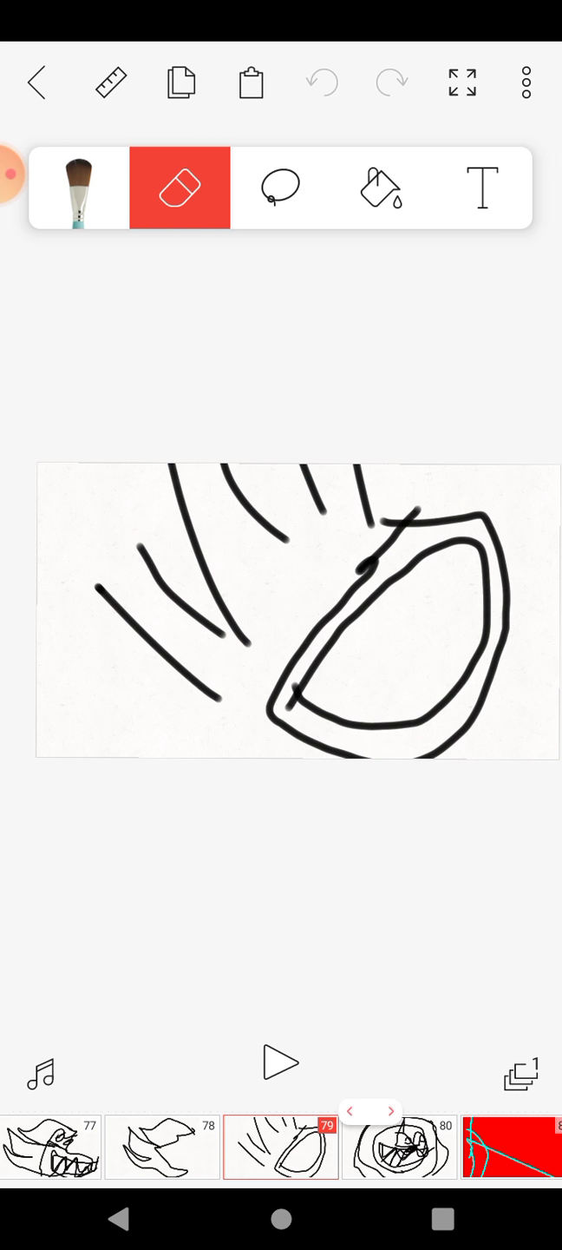
pyautogui.click(400, 1148)
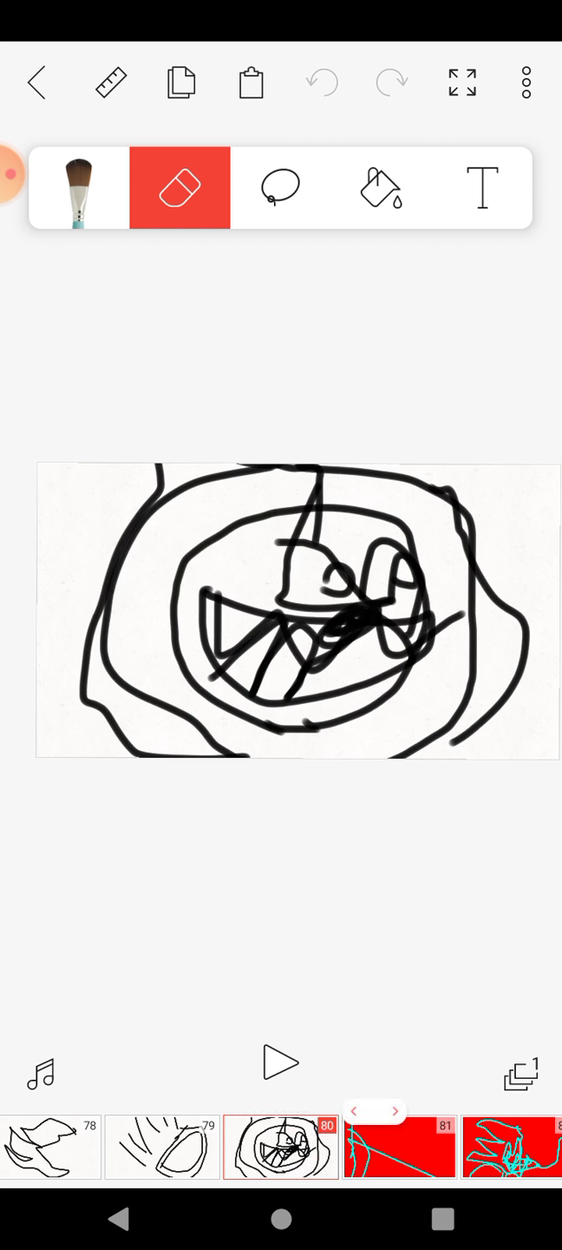
pyautogui.click(400, 1148)
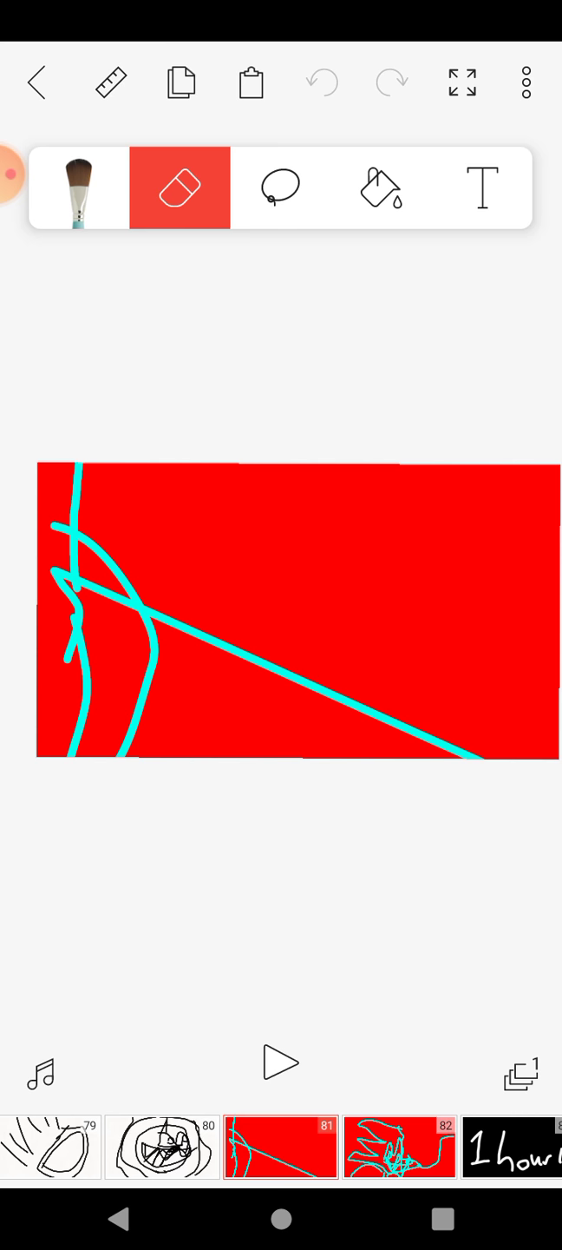
# - Step from frame 82 past the '1 hour later' and red-cyan frames to Robotnik at 87
pyautogui.click(400, 1148)
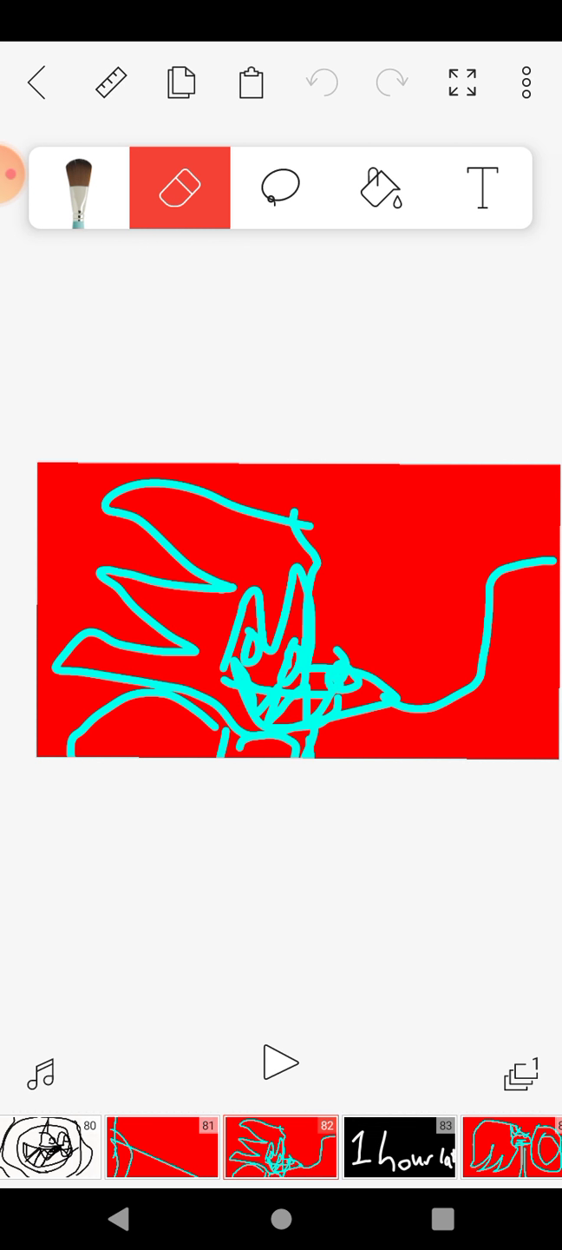
pyautogui.click(401, 1148)
pyautogui.click(160, 1148)
pyautogui.click(400, 1148)
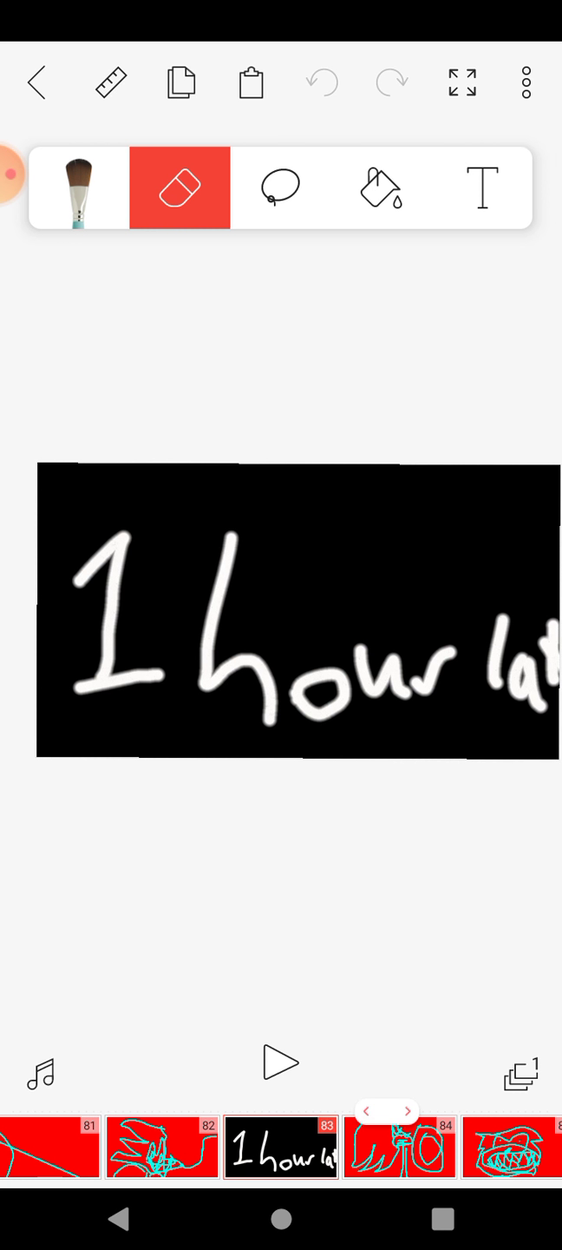
pyautogui.click(401, 1149)
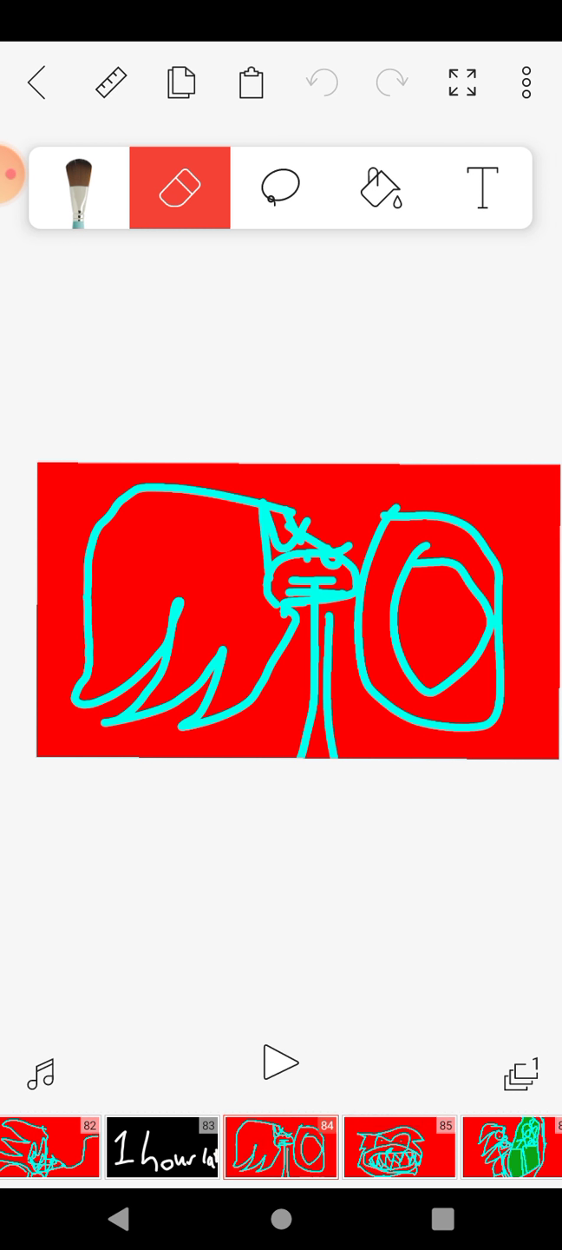
pyautogui.click(400, 1148)
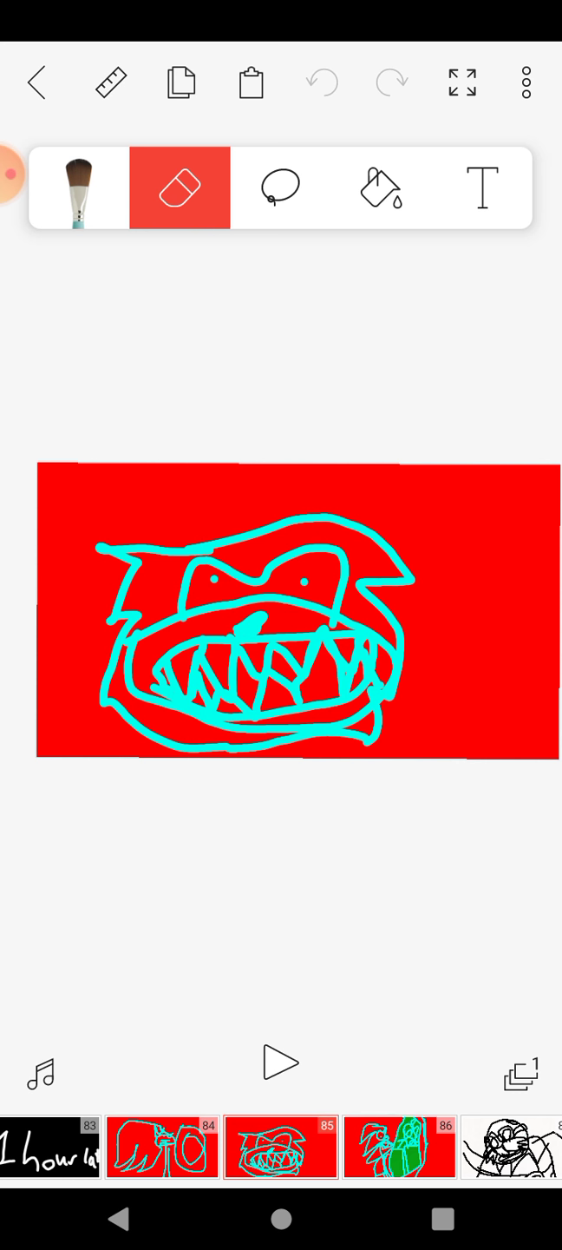
pyautogui.click(400, 1147)
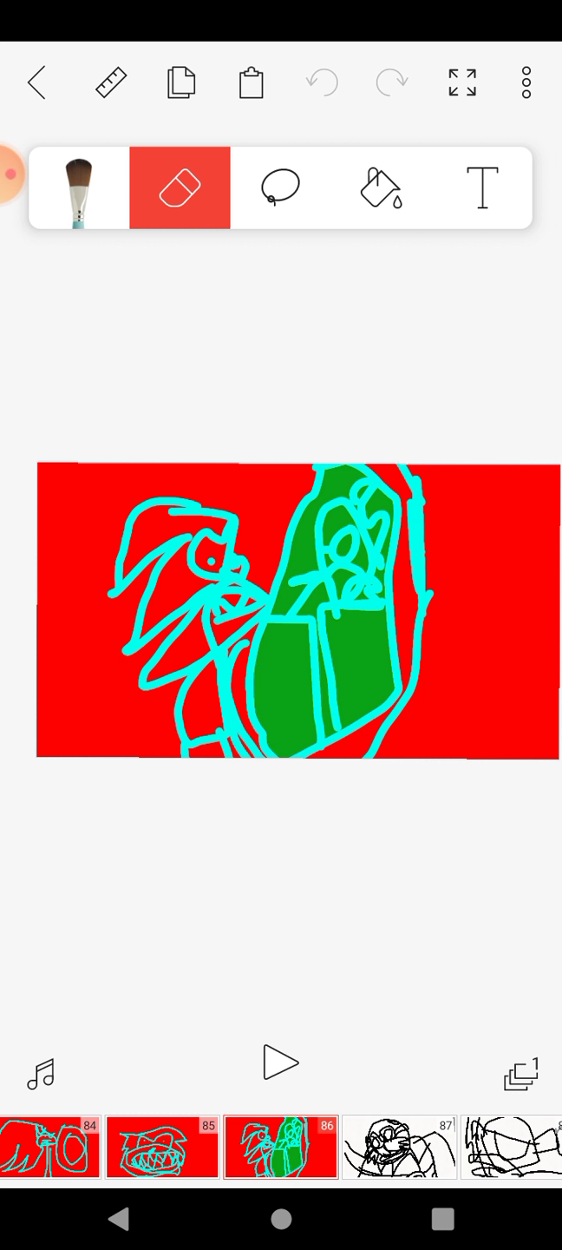
pyautogui.click(400, 1147)
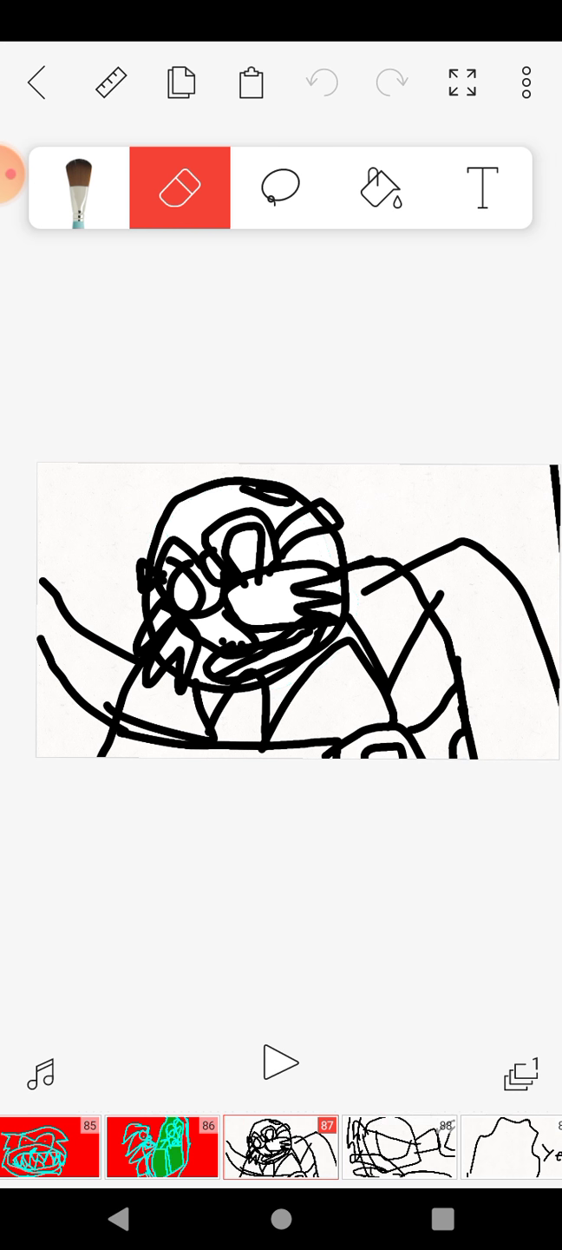
# - Advance frame by frame from 88 through 96, past the lying-down character at 95
pyautogui.click(400, 1147)
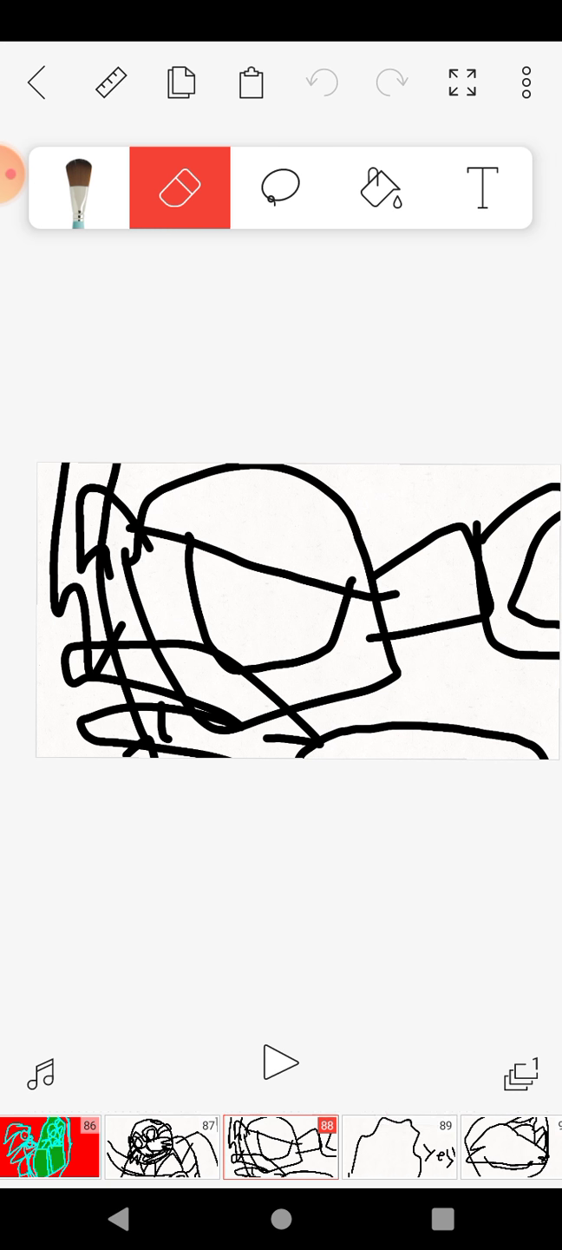
pyautogui.click(400, 1148)
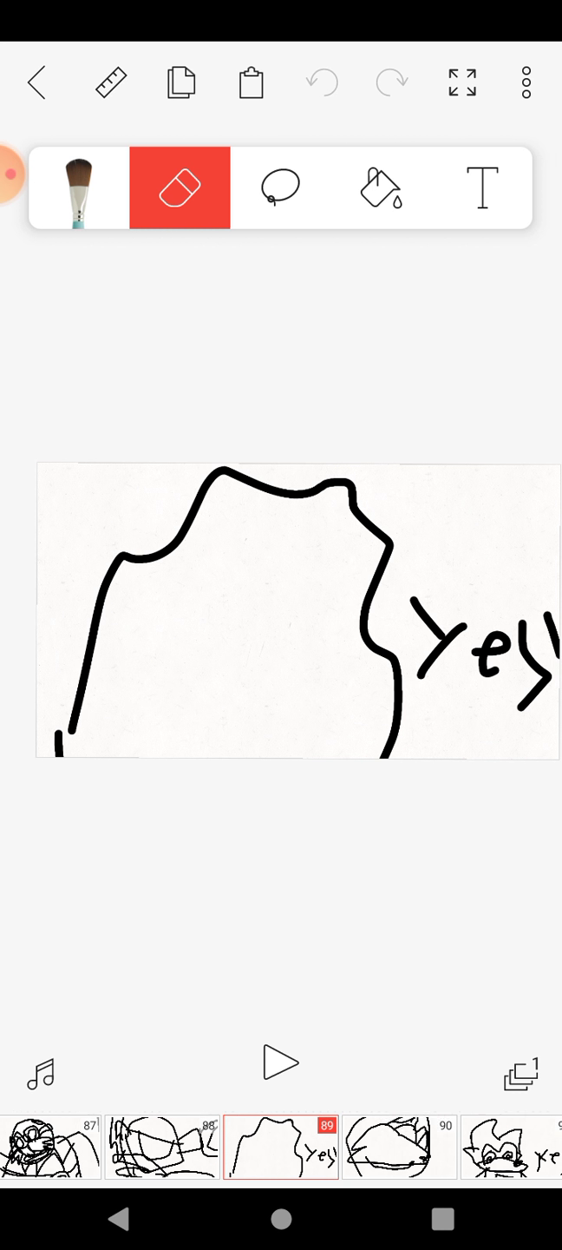
pyautogui.click(401, 1147)
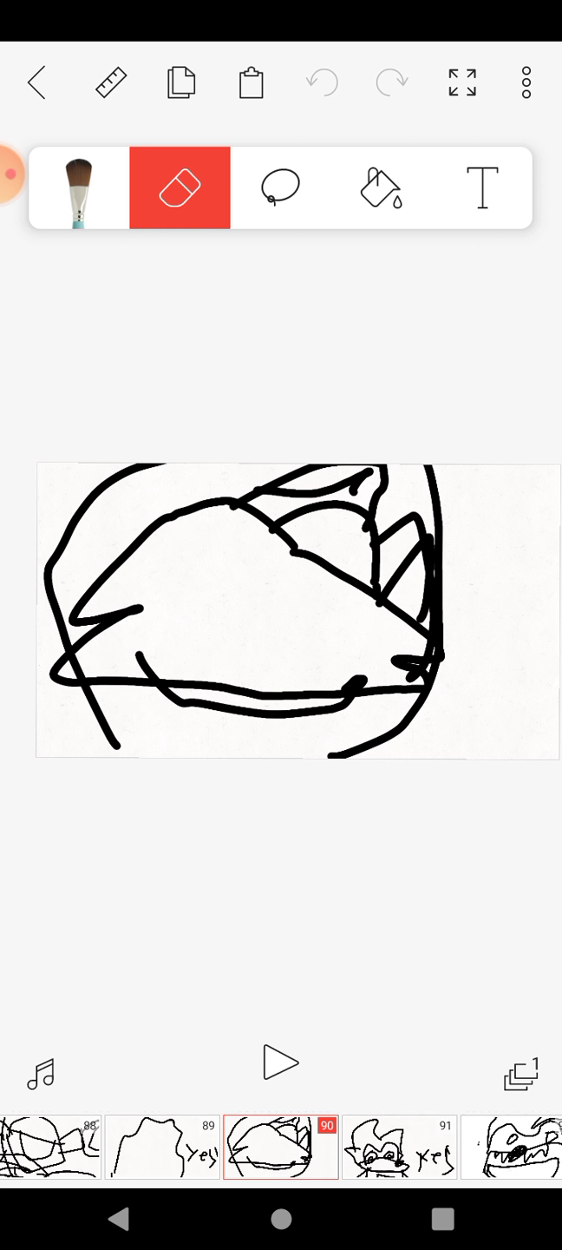
pyautogui.click(401, 1147)
pyautogui.click(400, 1147)
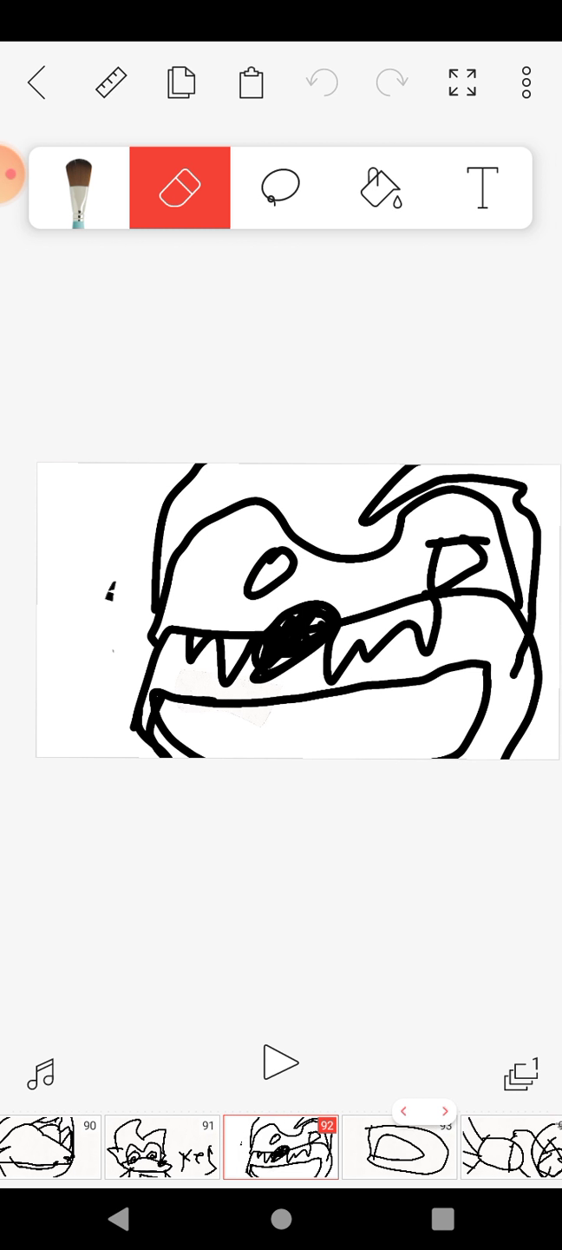
pyautogui.click(400, 1147)
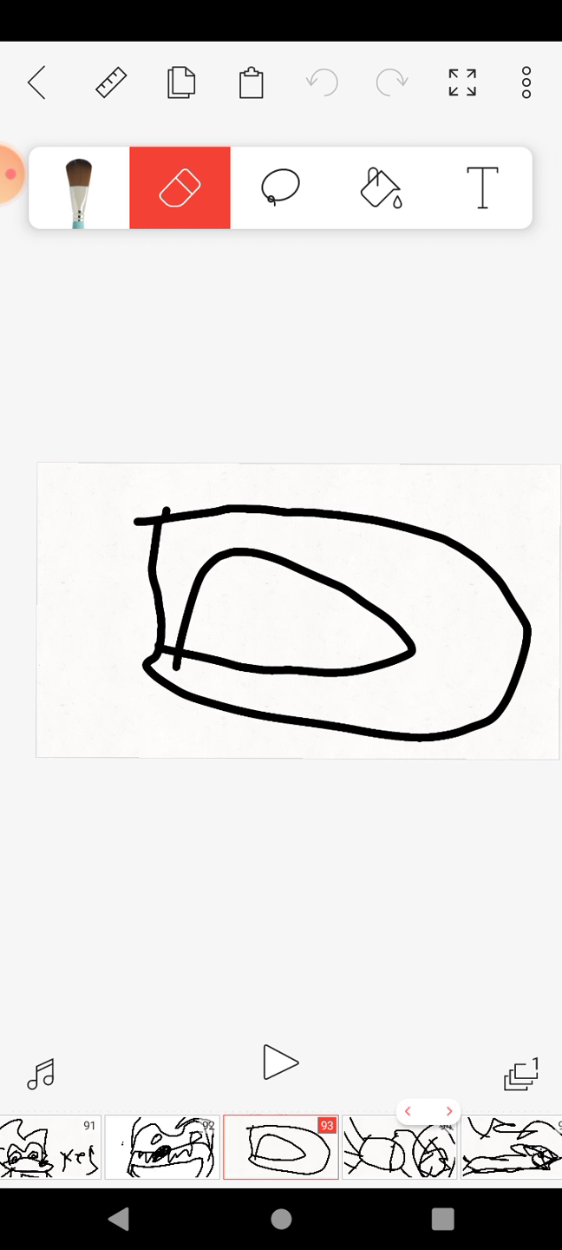
pyautogui.click(419, 1148)
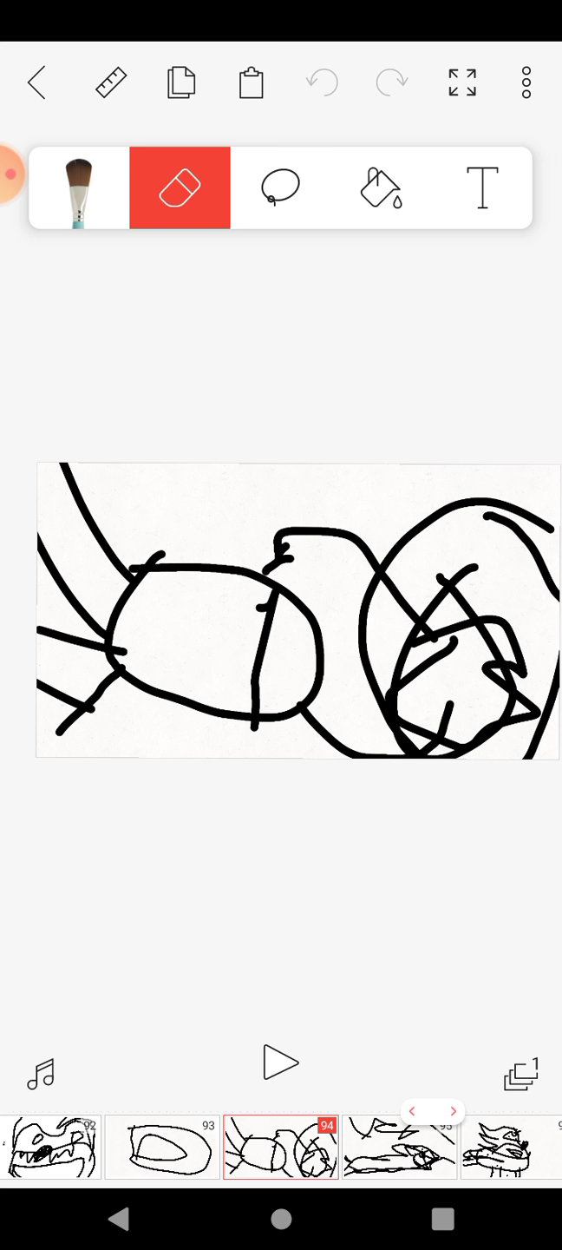
pyautogui.click(400, 1147)
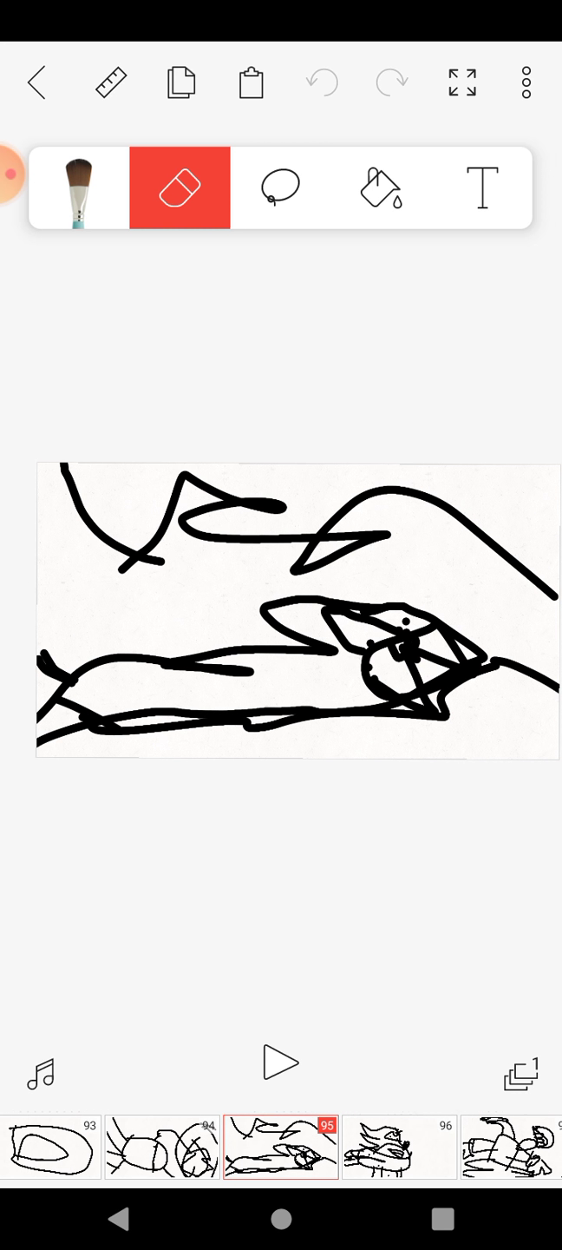
pyautogui.click(400, 1146)
# - Reopen project Y from Projects and advance through black frames to toothy frame 101
pyautogui.click(37, 82)
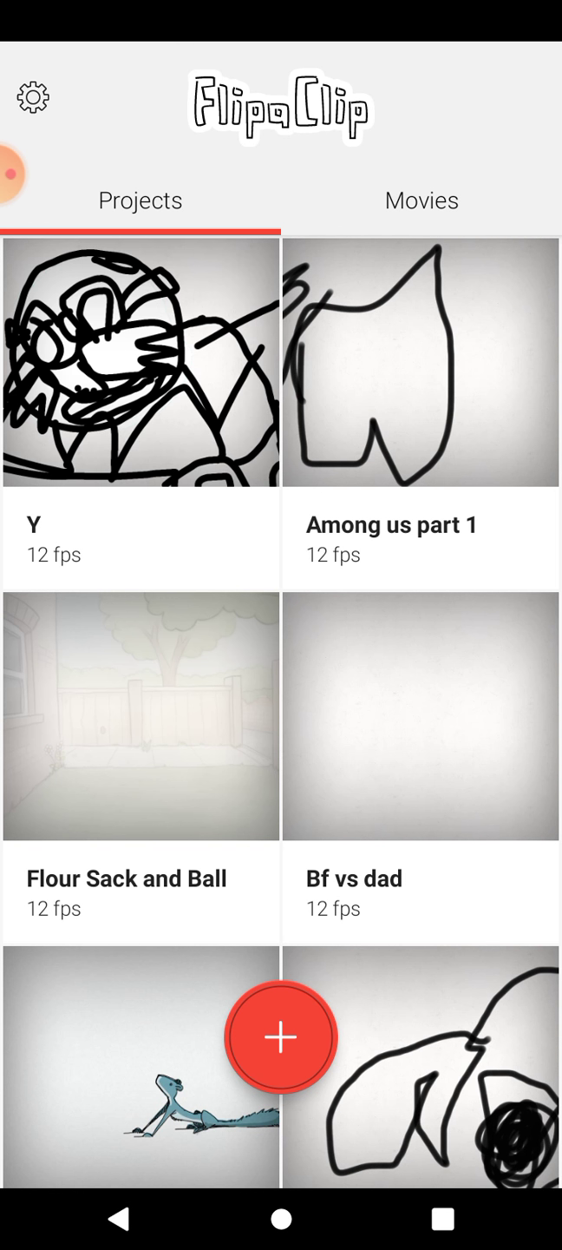
pyautogui.click(141, 390)
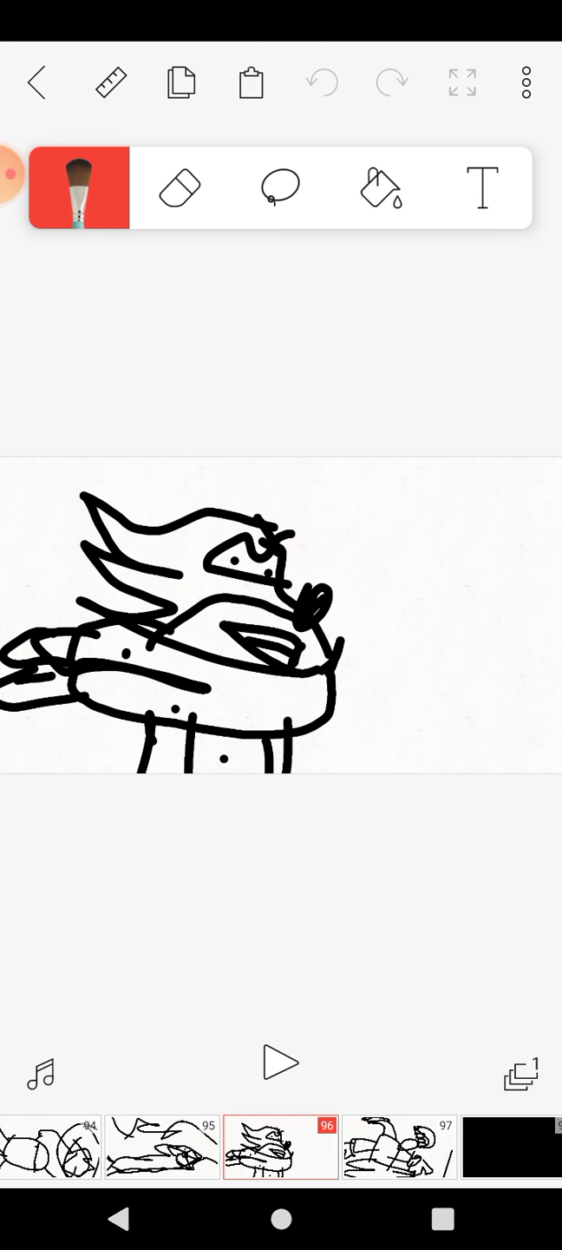
pyautogui.click(400, 1147)
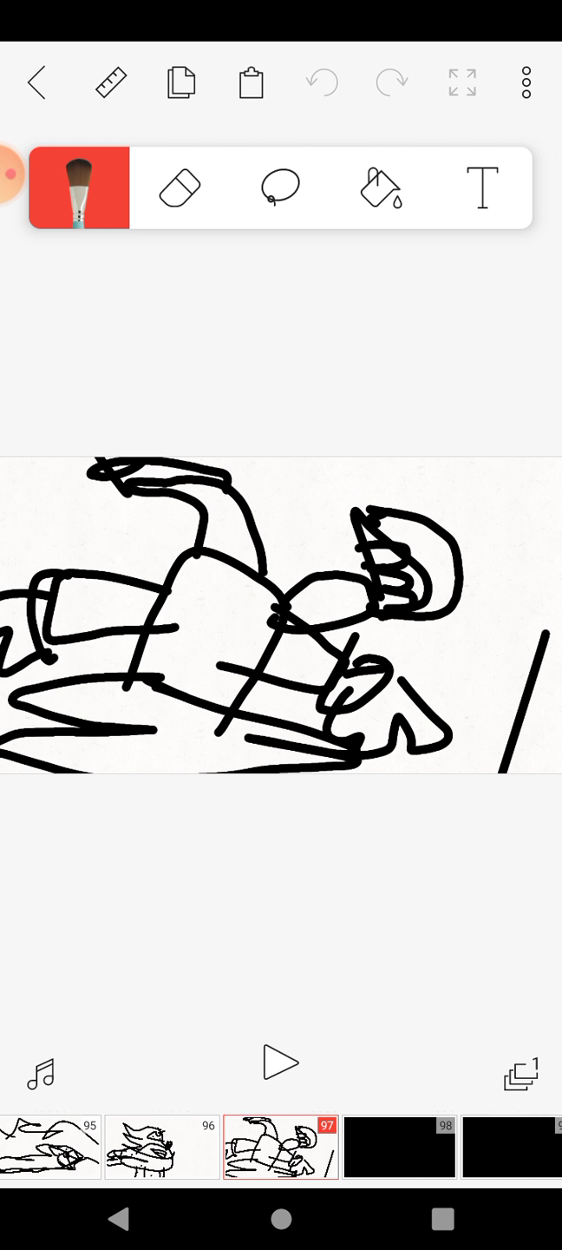
pyautogui.click(400, 1147)
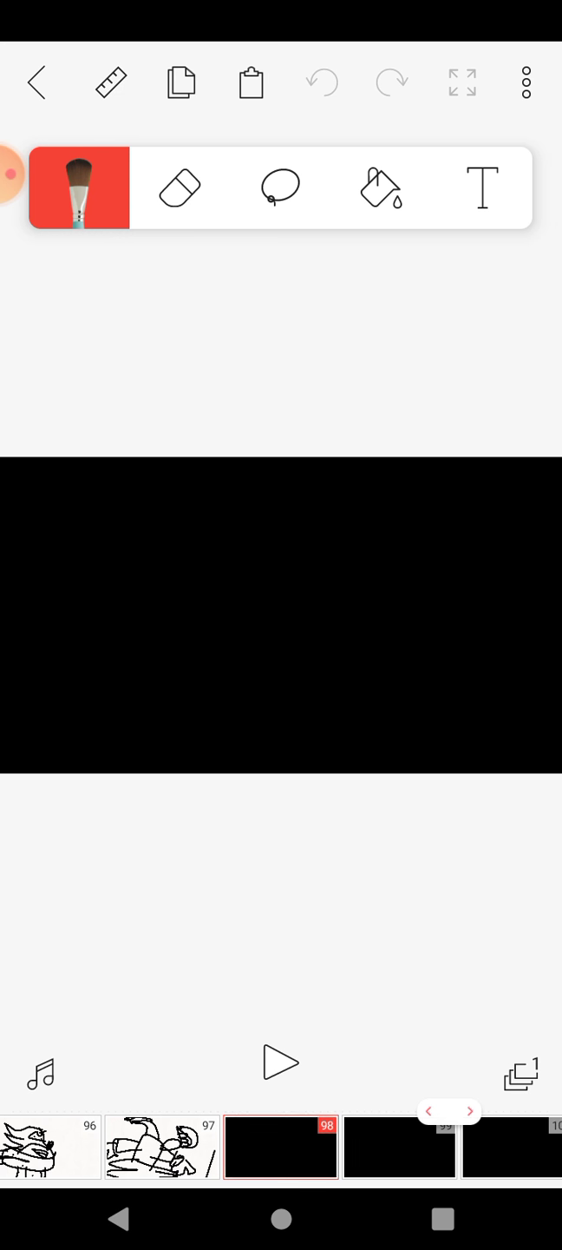
pyautogui.click(401, 1147)
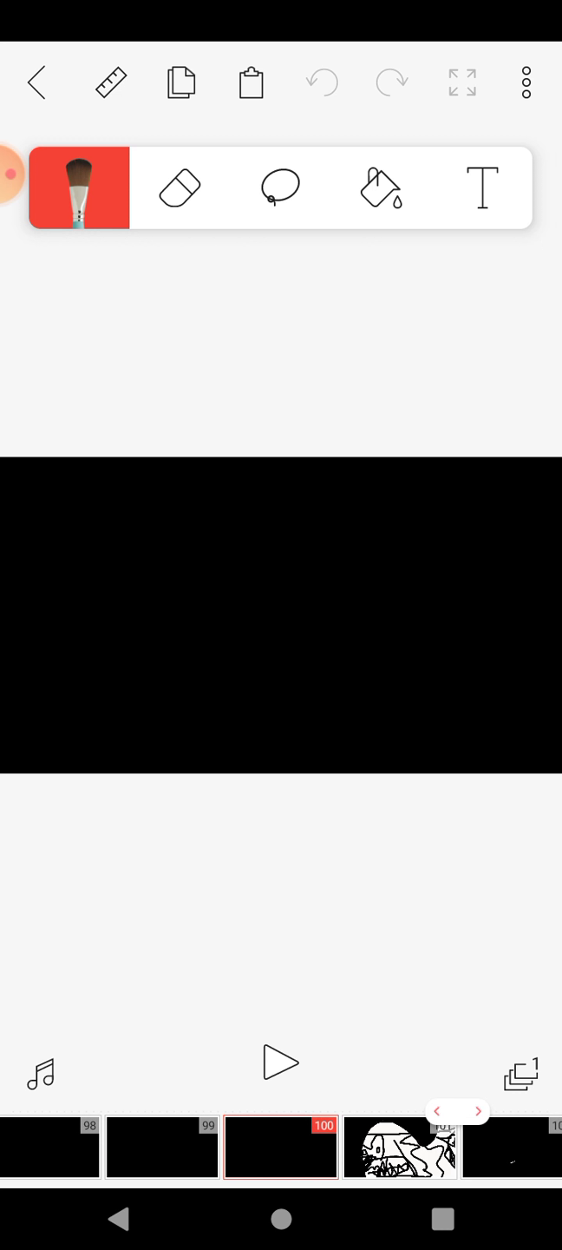
pyautogui.click(400, 1147)
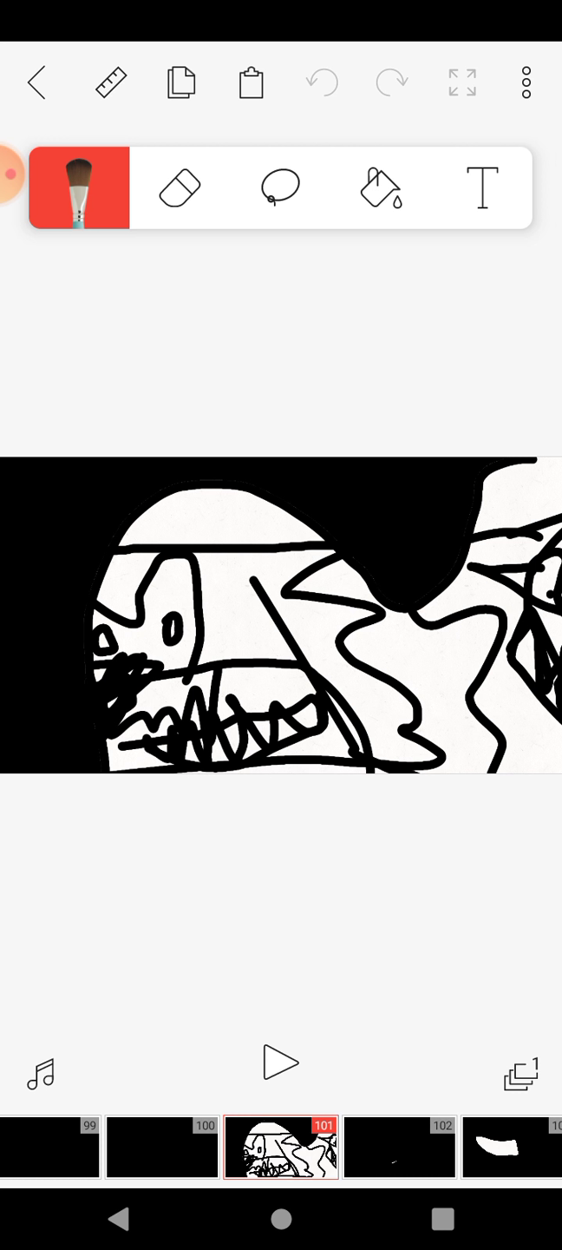
# - On frame 103, draw a black brush stroke splitting the white shape
pyautogui.click(400, 1147)
pyautogui.click(399, 1147)
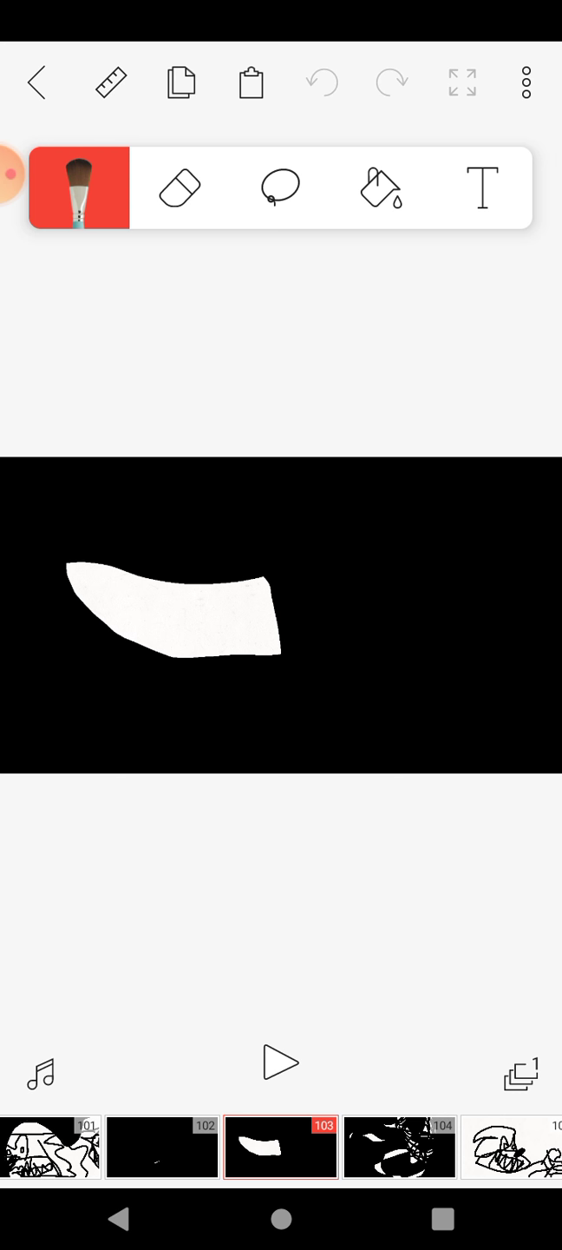
pyautogui.moveTo(83, 605); pyautogui.dragTo(278, 620)
# - Step through frames 104 to 113, the oval figure beside the reclining character
pyautogui.click(399, 1147)
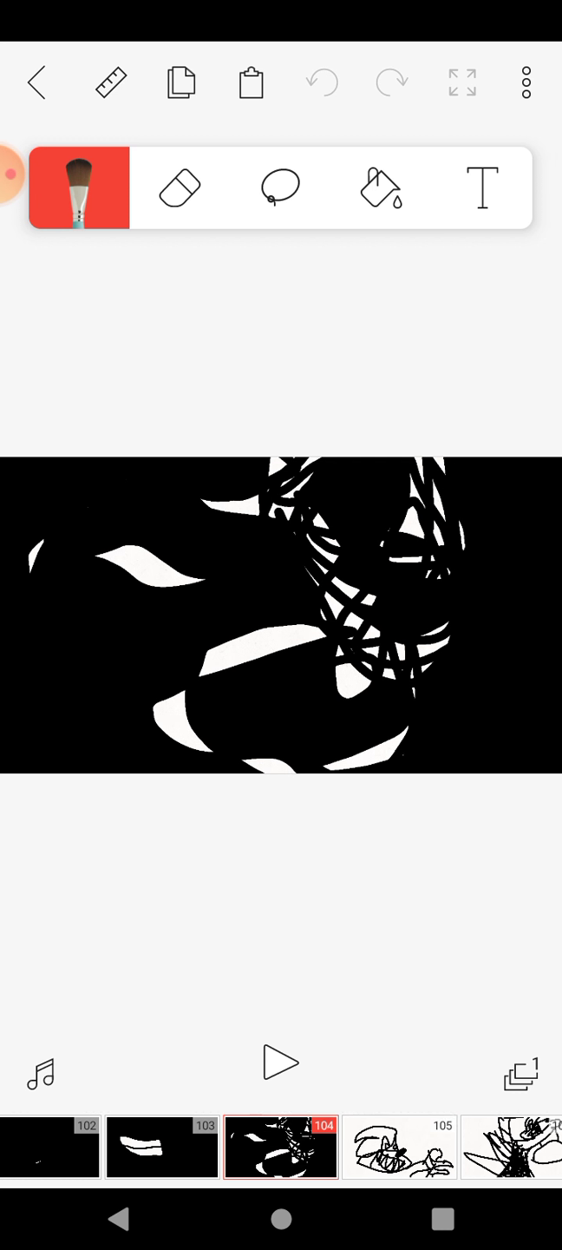
pyautogui.click(399, 1147)
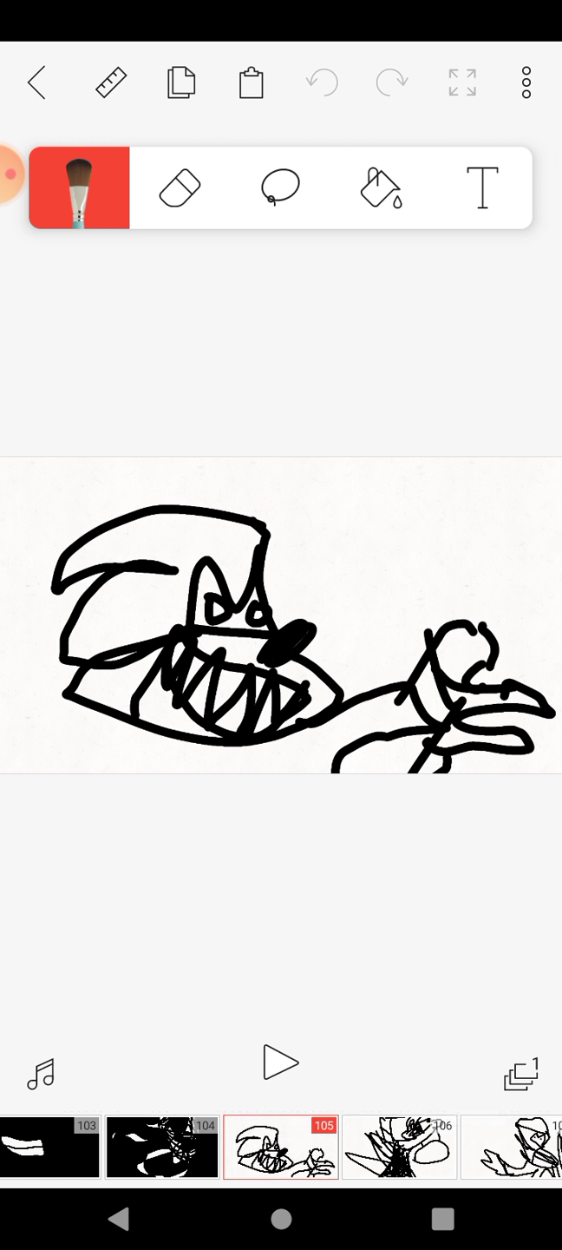
pyautogui.click(399, 1147)
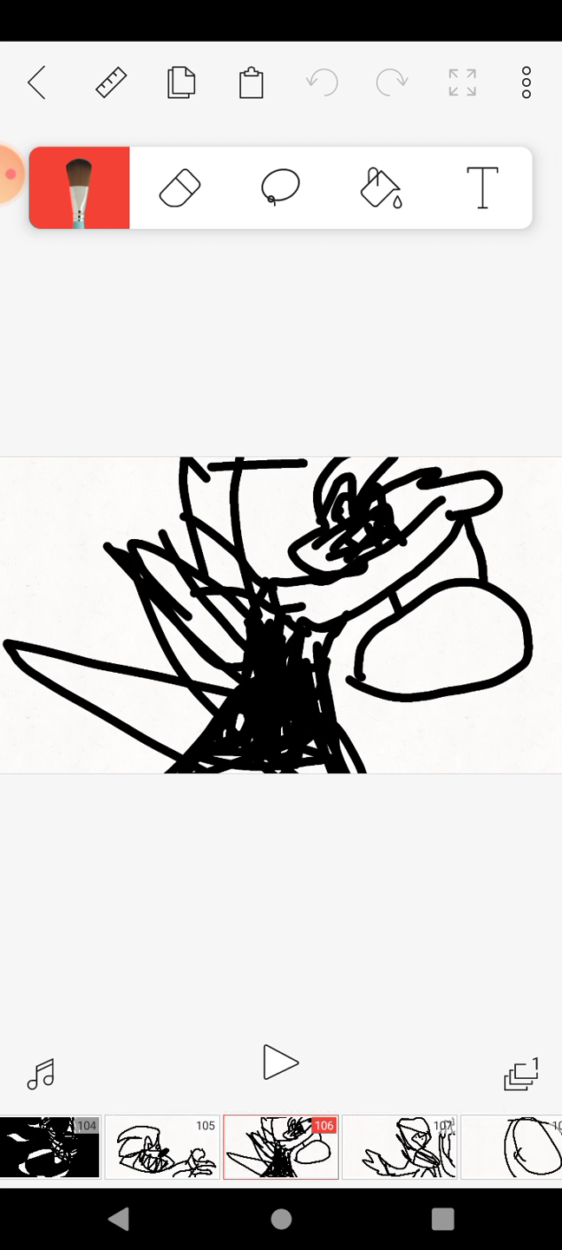
pyautogui.click(399, 1148)
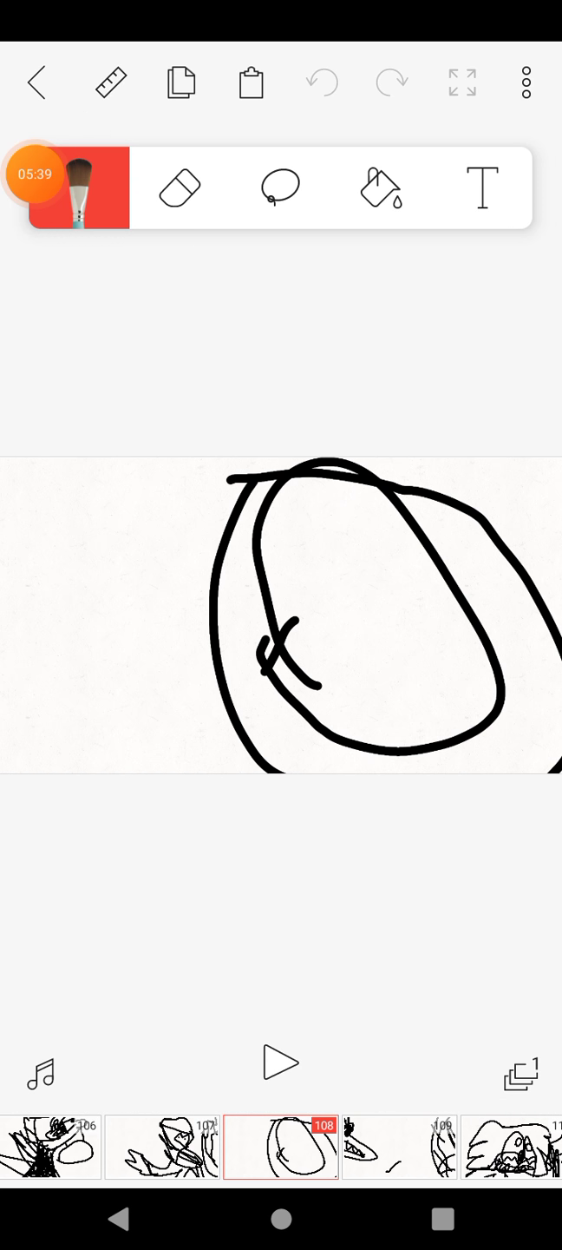
pyautogui.click(400, 1147)
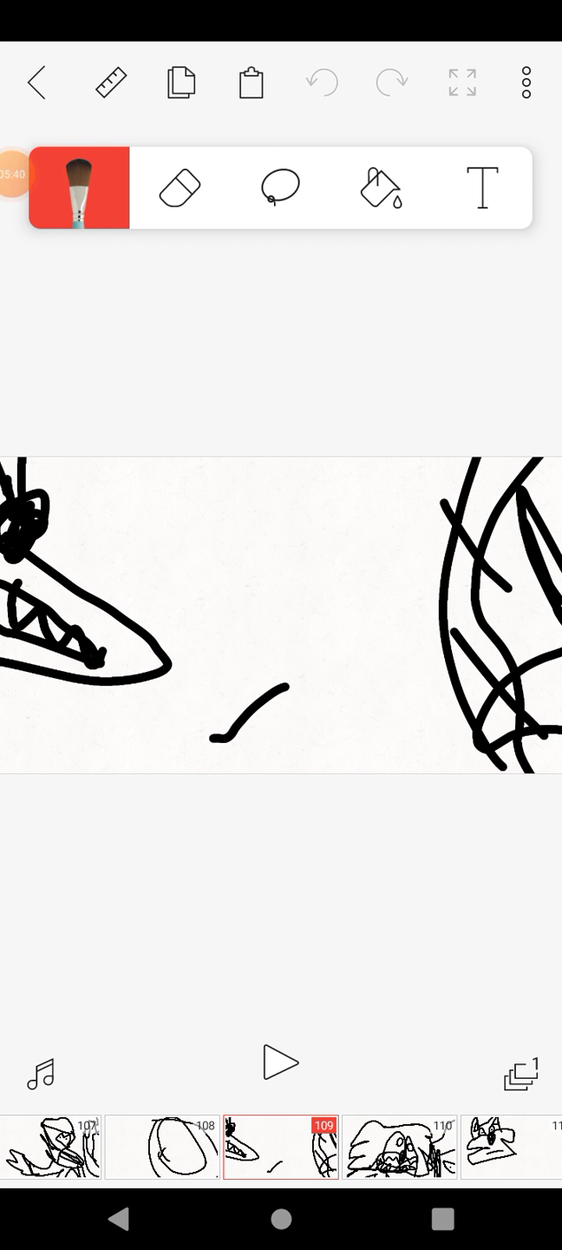
pyautogui.click(400, 1148)
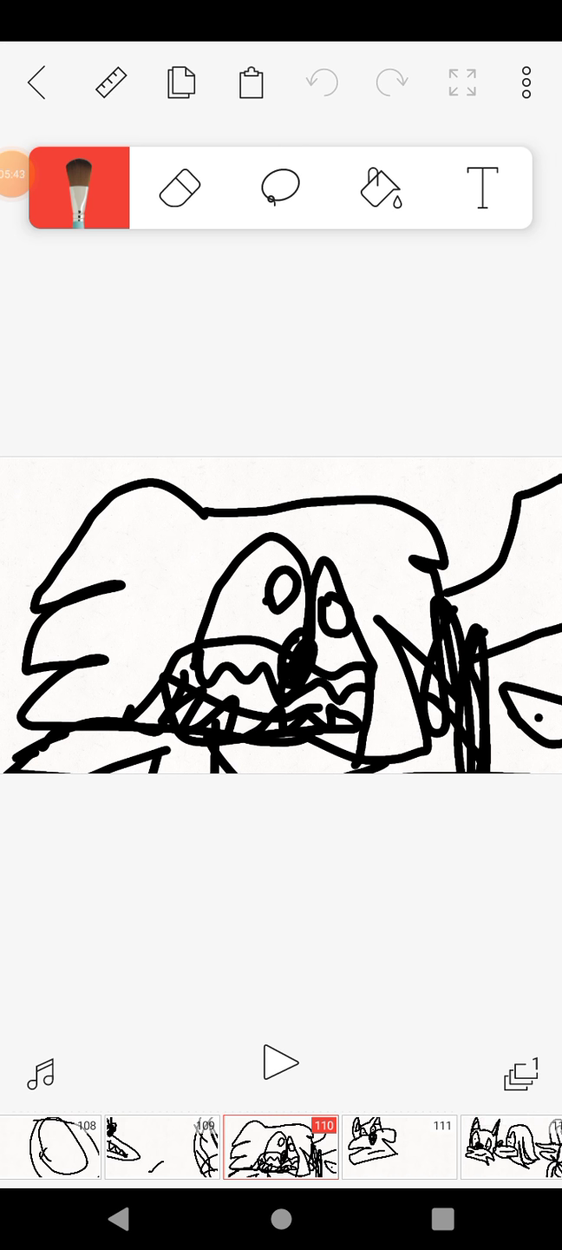
pyautogui.click(400, 1147)
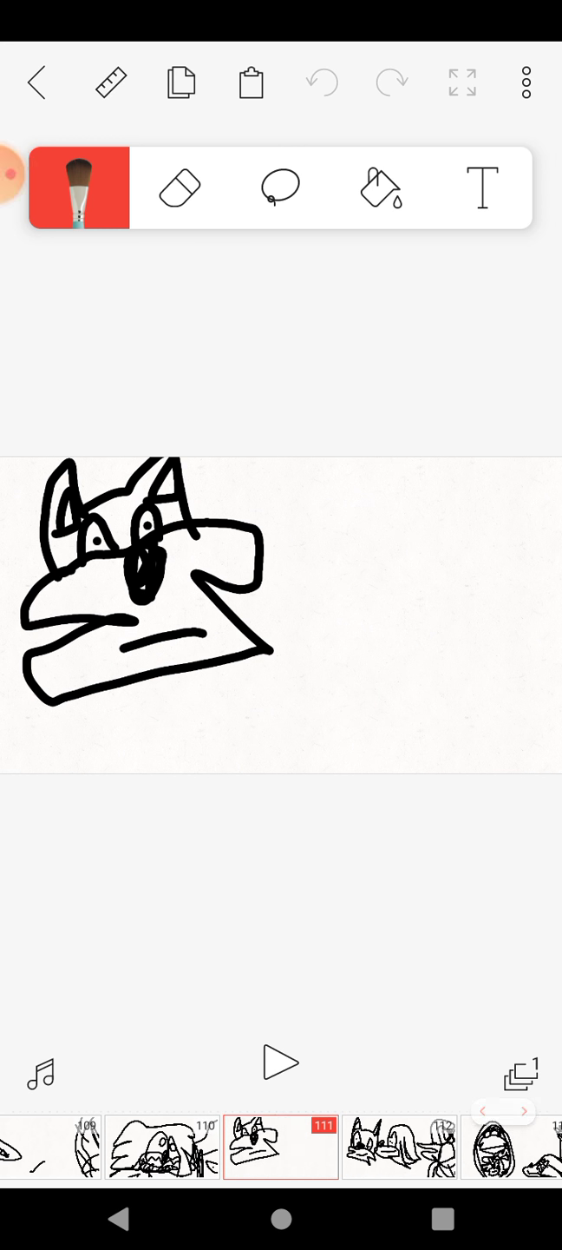
pyautogui.click(399, 1147)
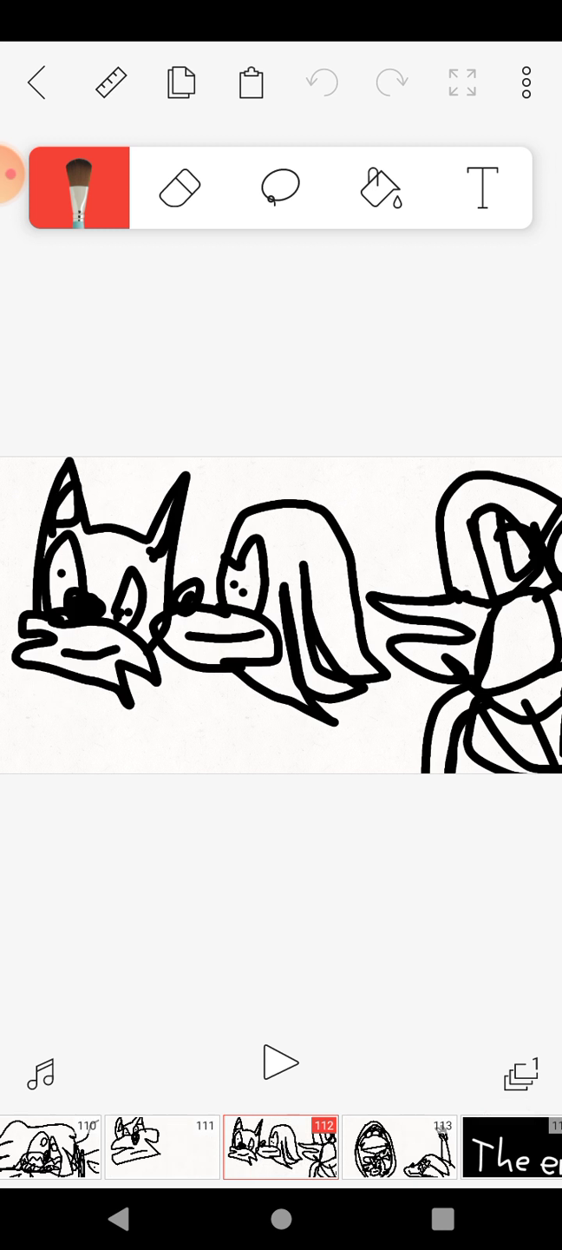
pyautogui.click(399, 1146)
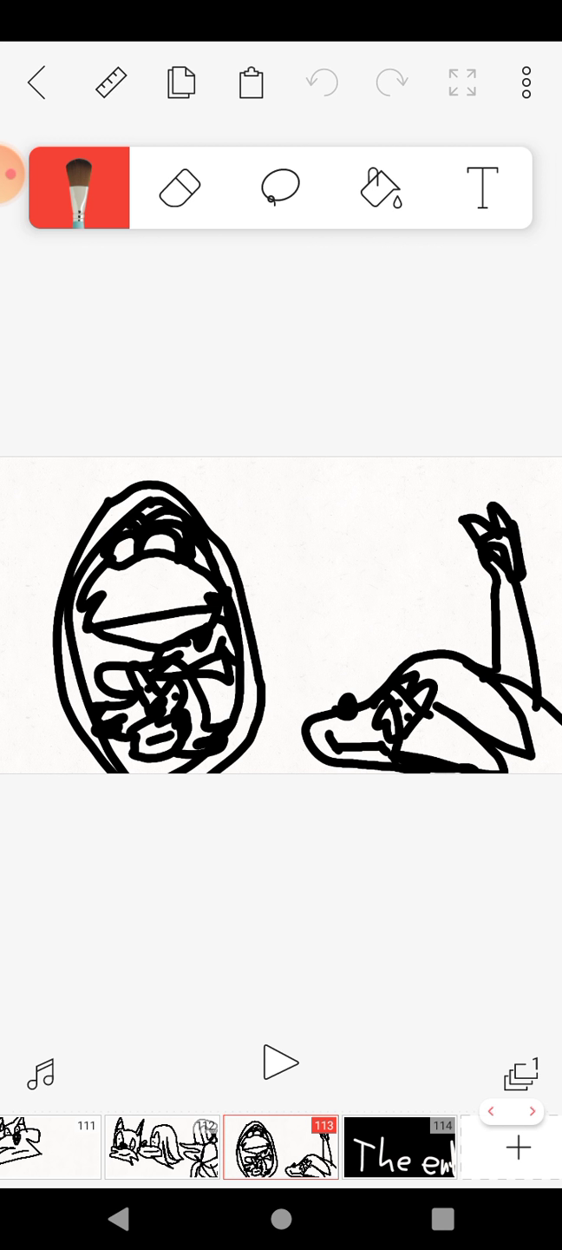